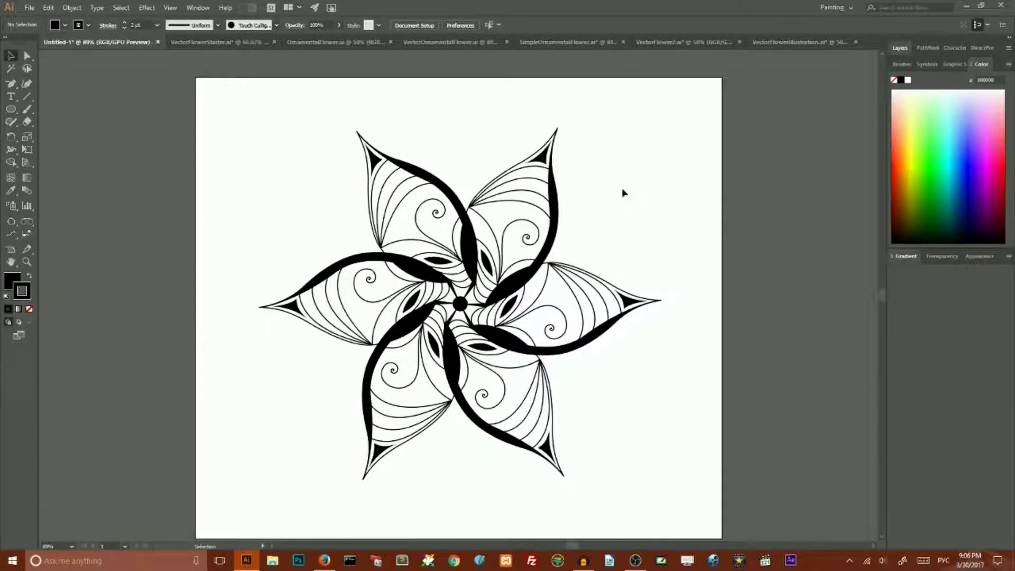
# - Look through the open flower illustration documents, including OrnamentalFlower, SimpleOrnamentalFlower and VectorFlowerIllustration, and return to Untitled-1
pyautogui.click(237, 43)
pyautogui.click(327, 42)
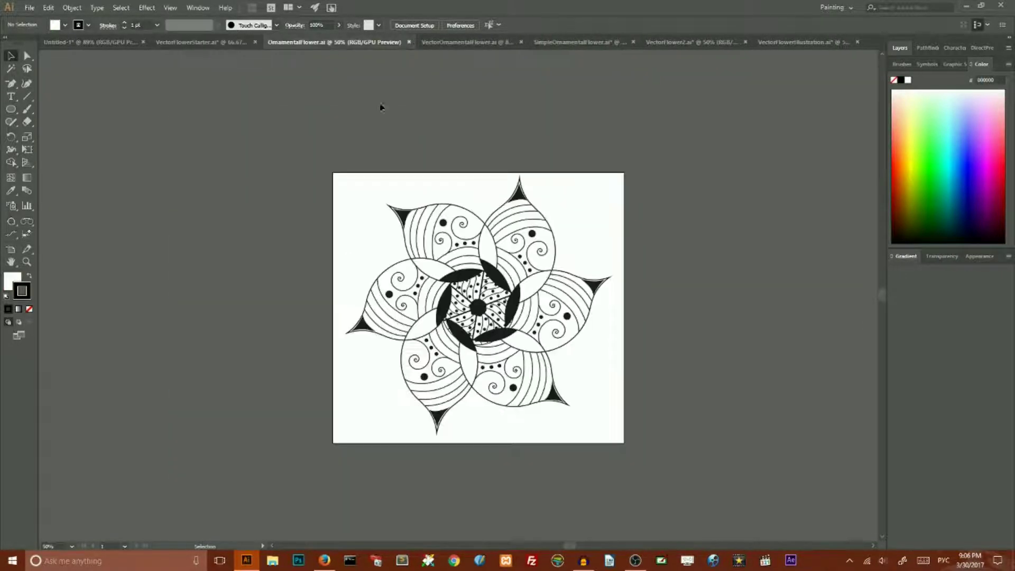
pyautogui.click(462, 45)
pyautogui.click(560, 46)
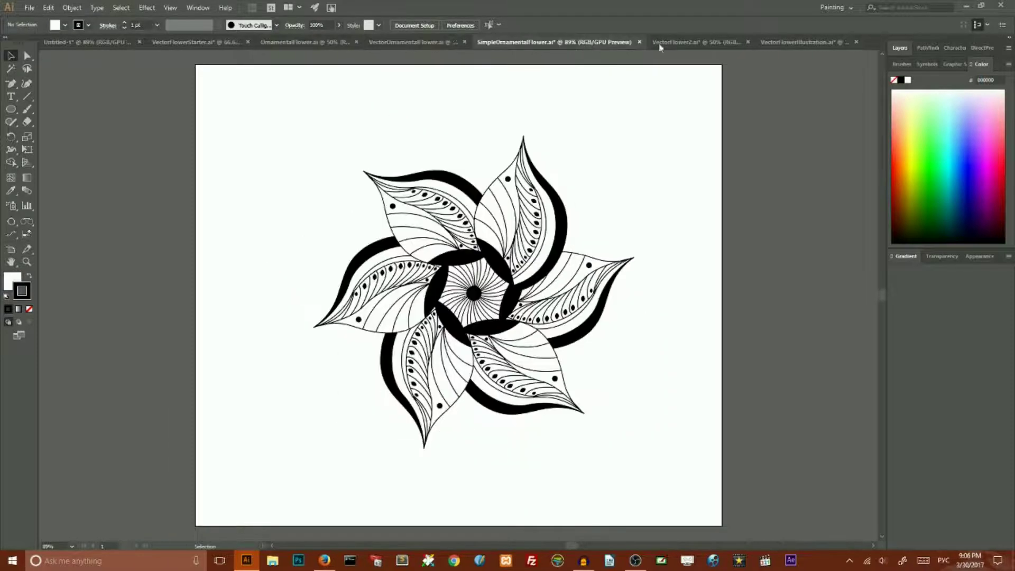
pyautogui.click(700, 45)
pyautogui.click(795, 44)
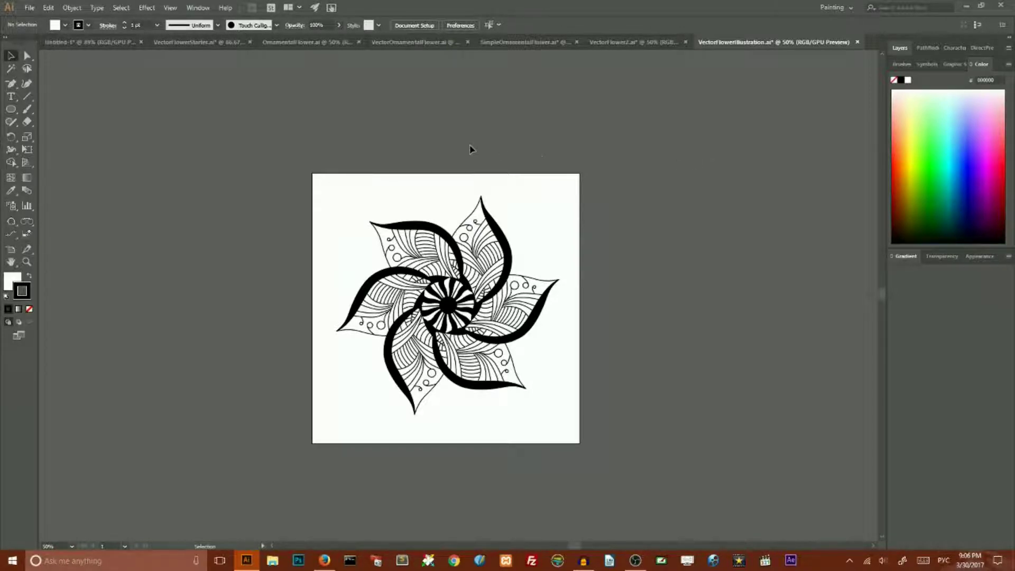
pyautogui.click(90, 42)
pyautogui.hotkey('ctrl', 'n')
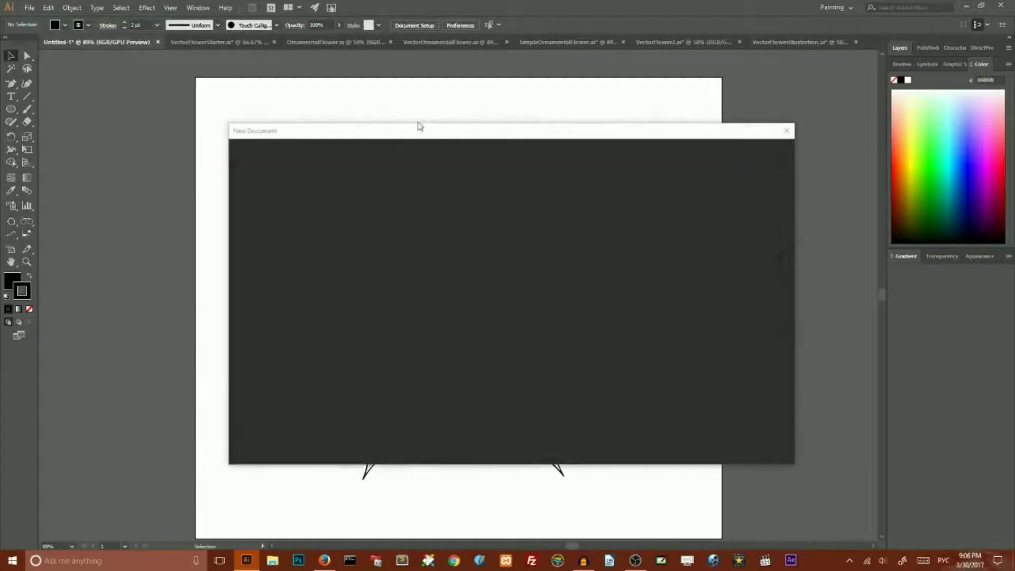
pyautogui.click(737, 230)
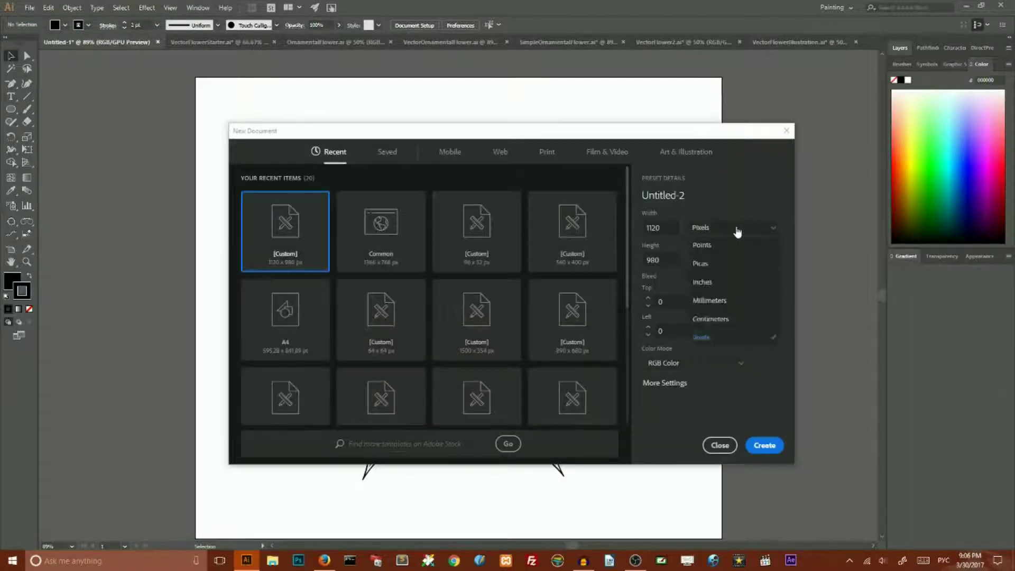
pyautogui.click(736, 230)
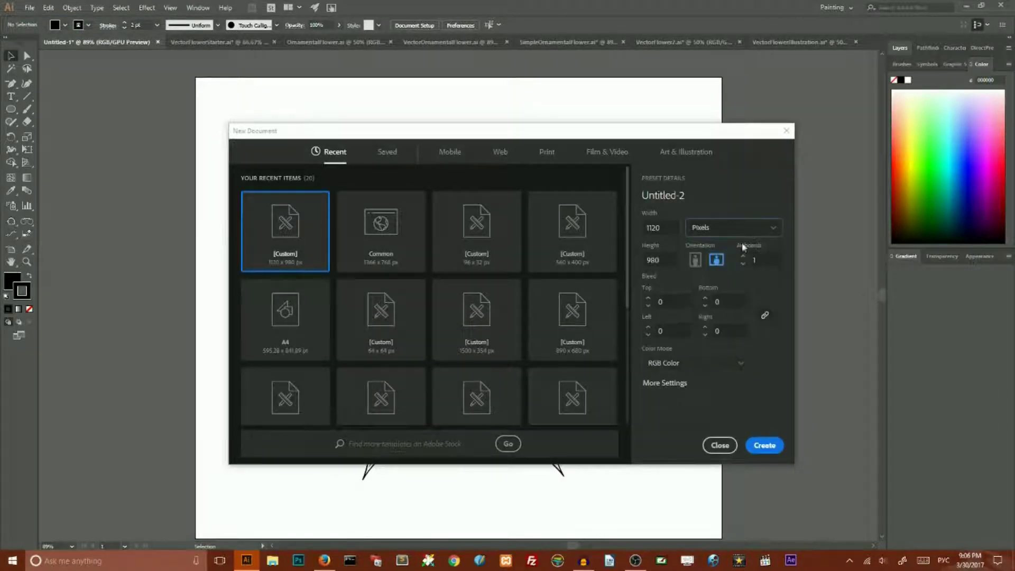
pyautogui.click(720, 446)
# - In VectorFlowerStarter.ai, create a circle 366 px wide and 366 px high with the Ellipse tool
pyautogui.click(197, 43)
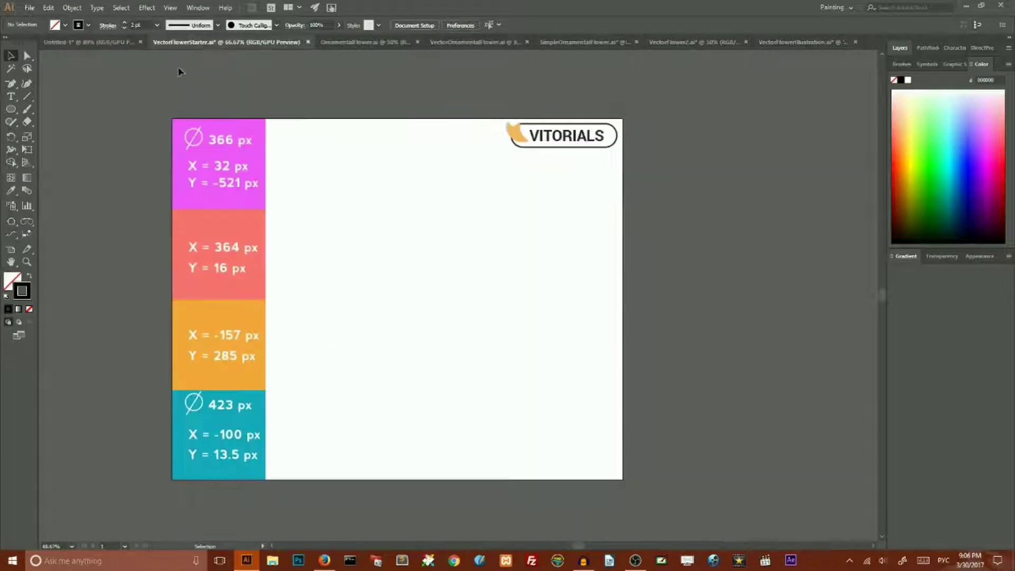
pyautogui.moveTo(11, 109); pyautogui.dragTo(55, 136)
pyautogui.click(411, 286)
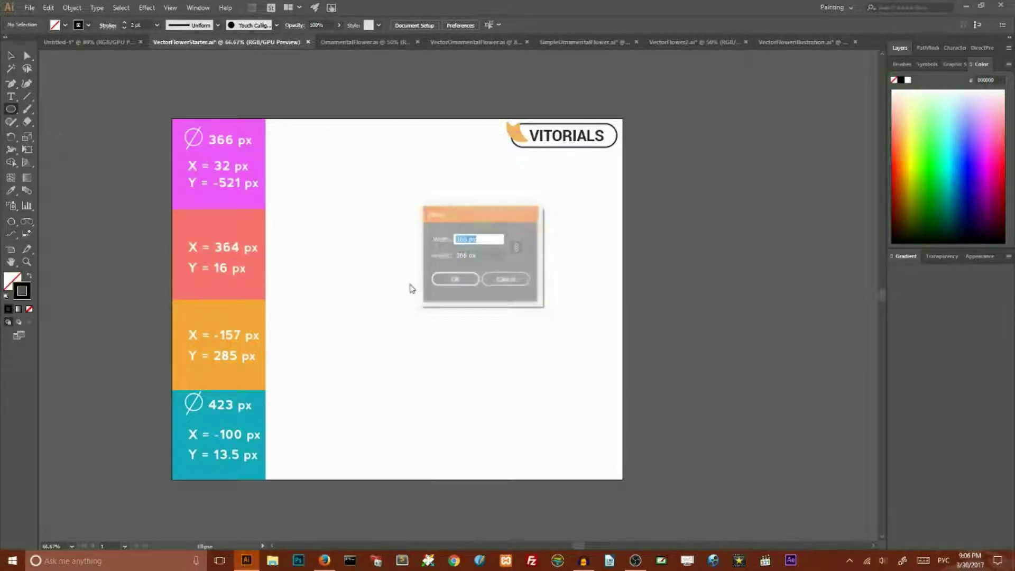
pyautogui.click(465, 239)
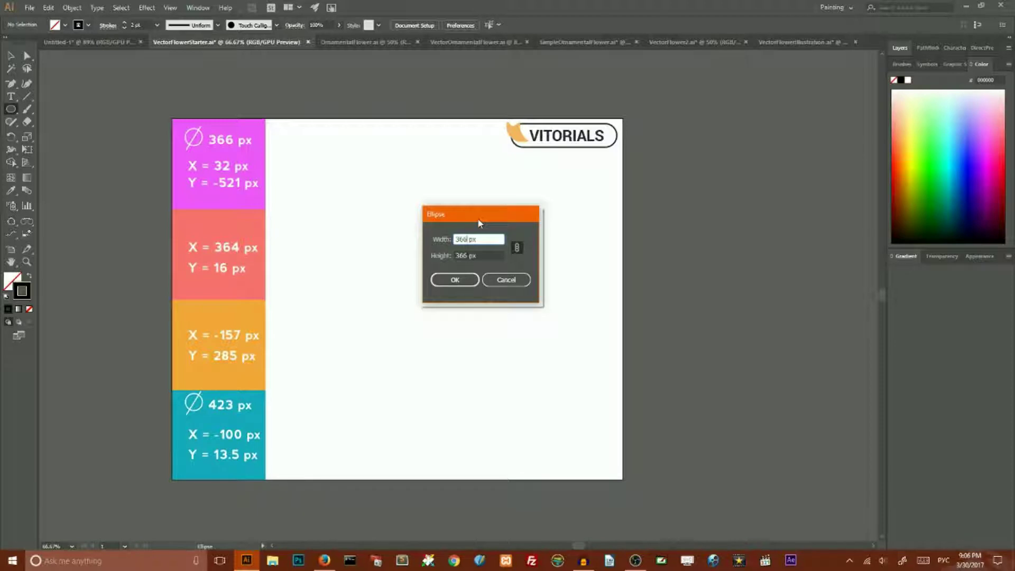
pyautogui.click(452, 280)
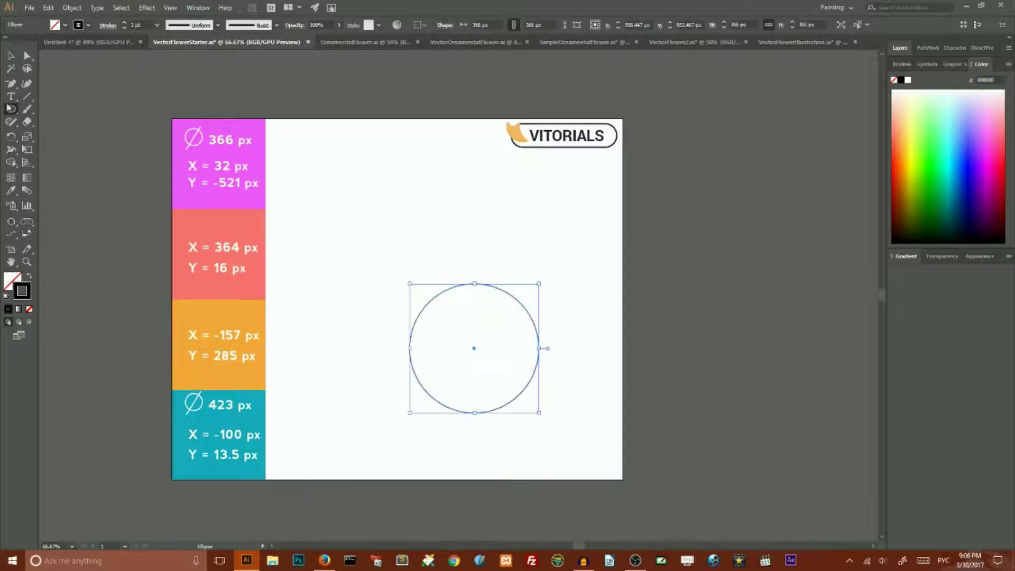
# - Move the circle down beside the teal block, centred at about X 566 px, Y 797 px
pyautogui.click(11, 55)
pyautogui.click(441, 295)
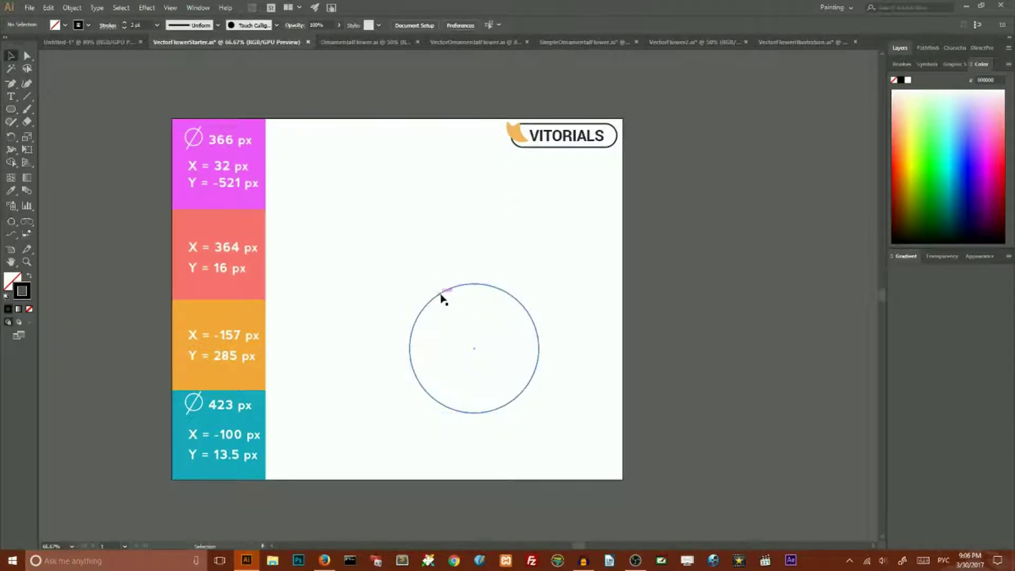
pyautogui.moveTo(443, 297); pyautogui.dragTo(339, 348)
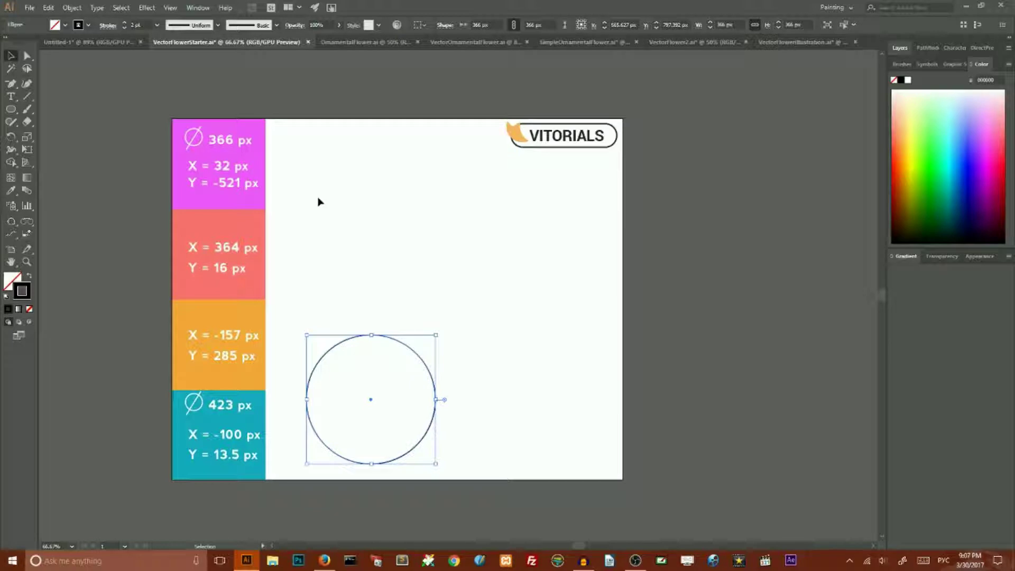
# - Make a copy of the circle offset 32 px horizontally and -521 px vertically
pyautogui.doubleClick(10, 56)
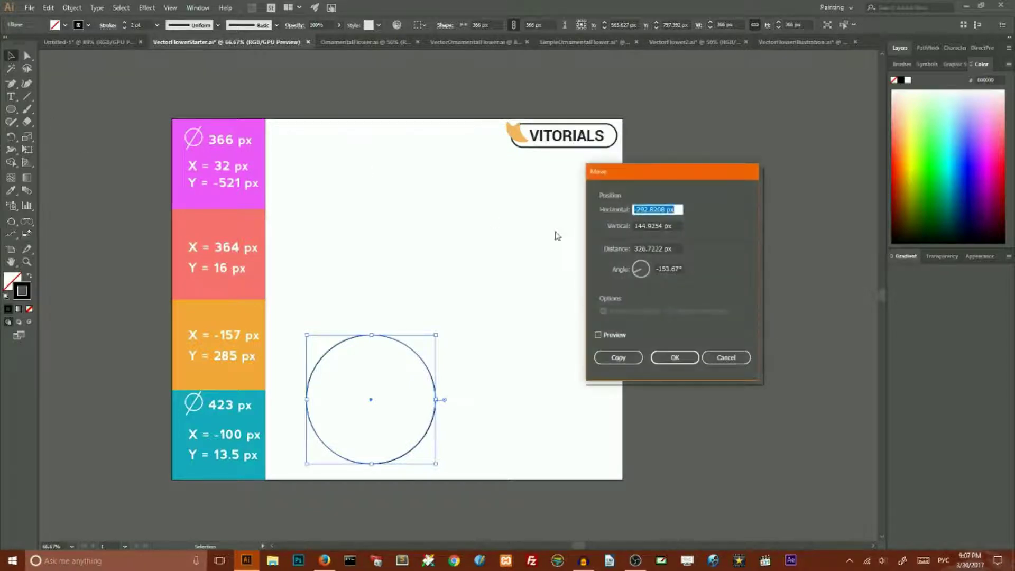
pyautogui.moveTo(613, 174); pyautogui.dragTo(670, 141)
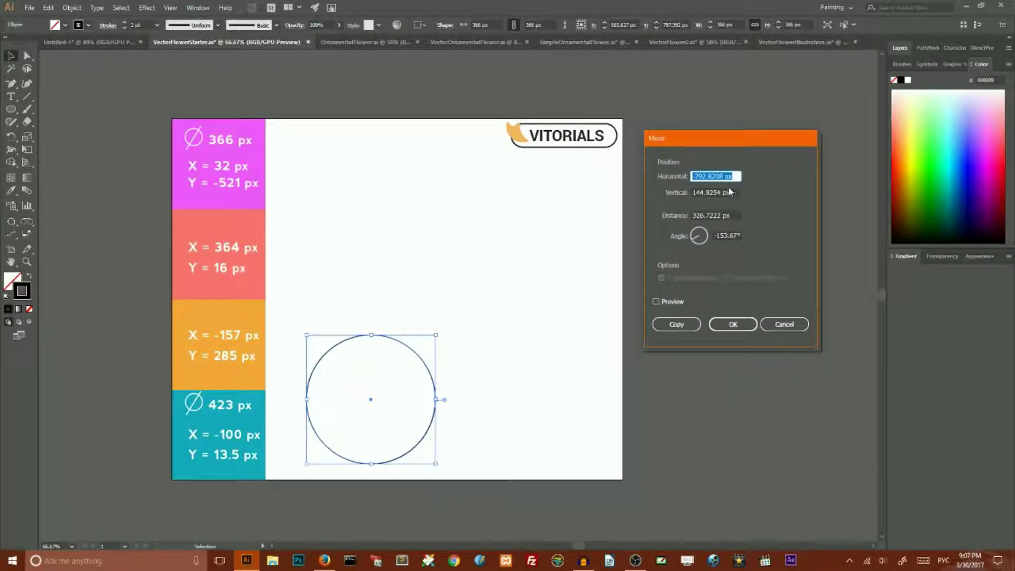
pyautogui.moveTo(725, 176); pyautogui.dragTo(665, 180)
pyautogui.press('BackSpace')
pyautogui.write('32')
pyautogui.doubleClick(719, 194)
pyautogui.press('BackSpace')
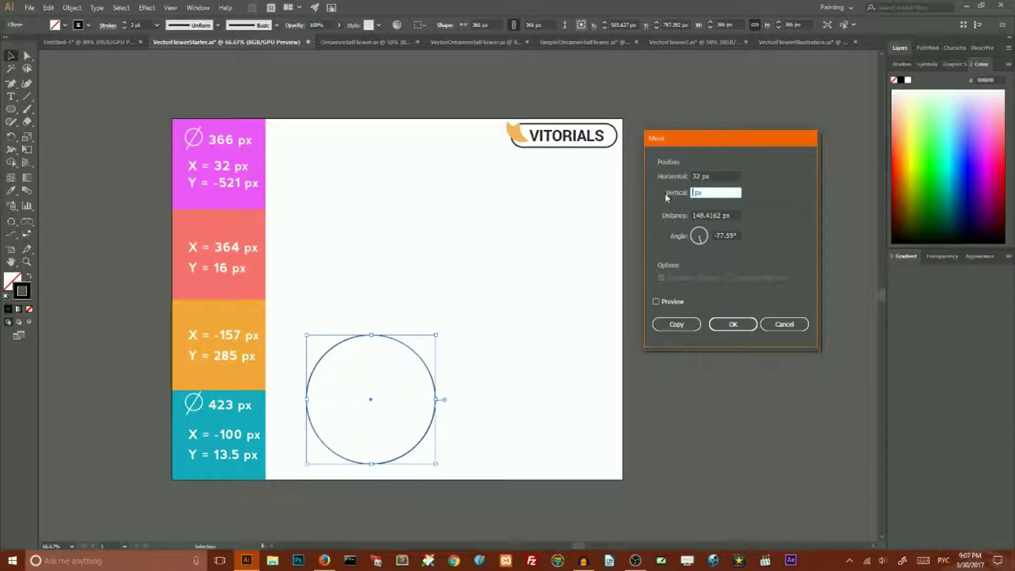
pyautogui.write('-521')
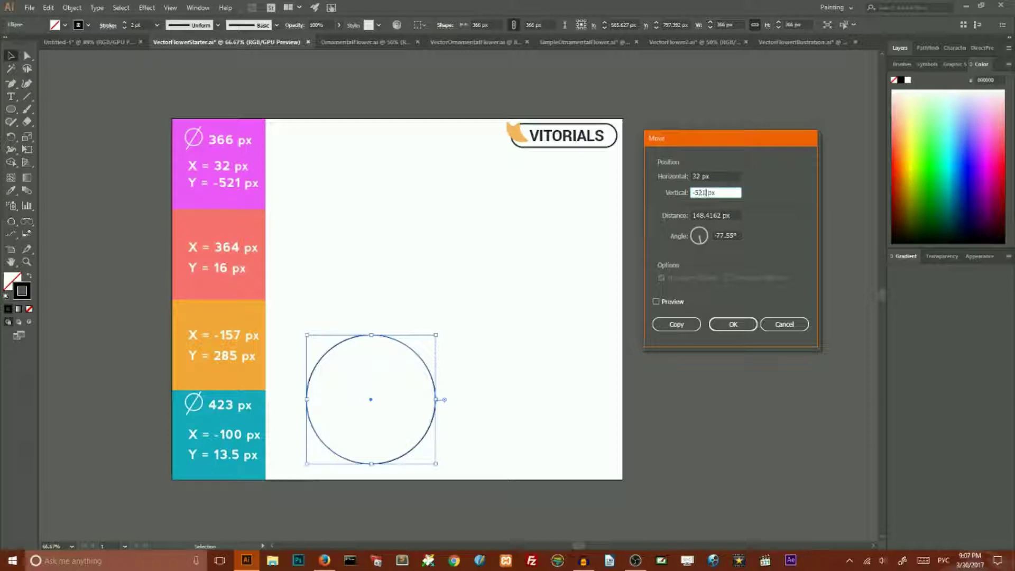
pyautogui.click(675, 326)
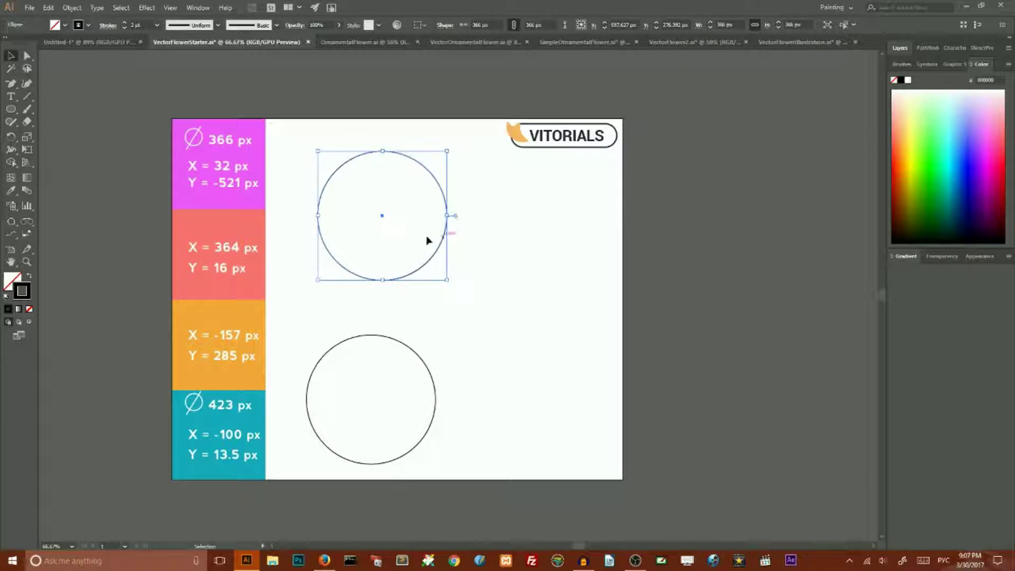
# - Make a copy of the upper circle offset 364 px horizontally and 16 px vertically
pyautogui.doubleClick(10, 56)
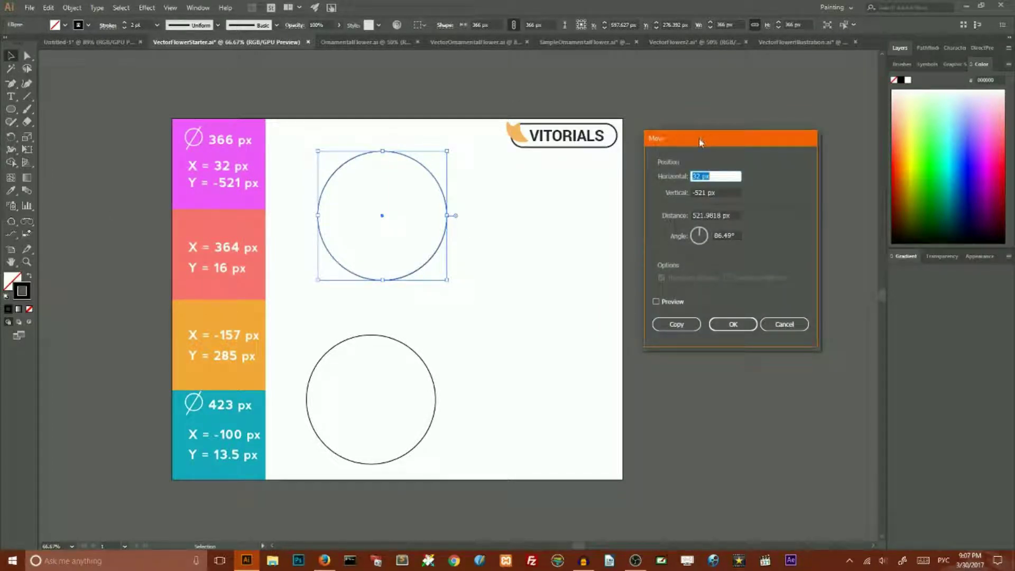
pyautogui.moveTo(697, 138); pyautogui.dragTo(599, 192)
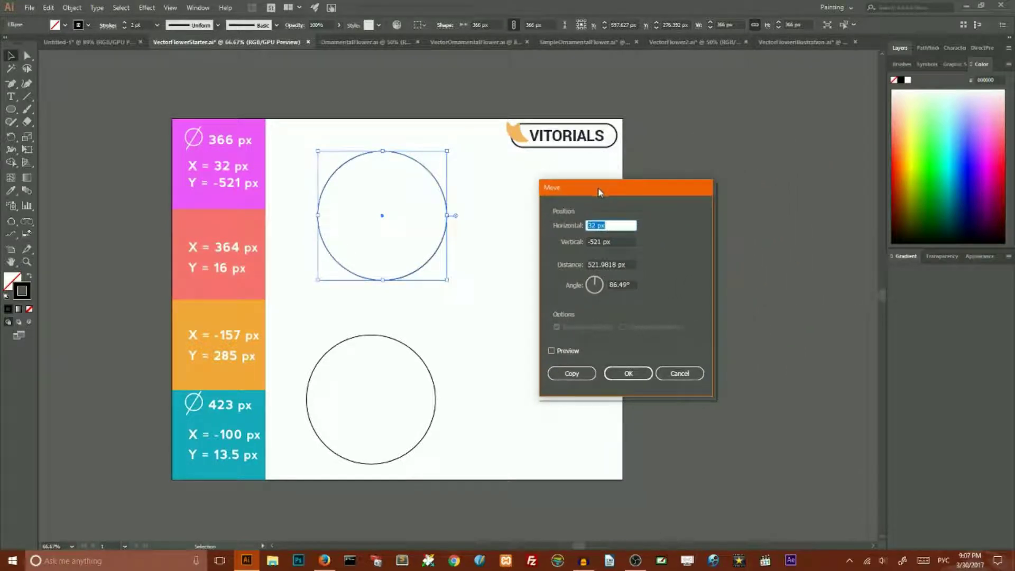
pyautogui.click(614, 221)
pyautogui.moveTo(596, 225); pyautogui.dragTo(585, 227)
pyautogui.press('BackSpace')
pyautogui.write('364')
pyautogui.doubleClick(603, 243)
pyautogui.write('1')
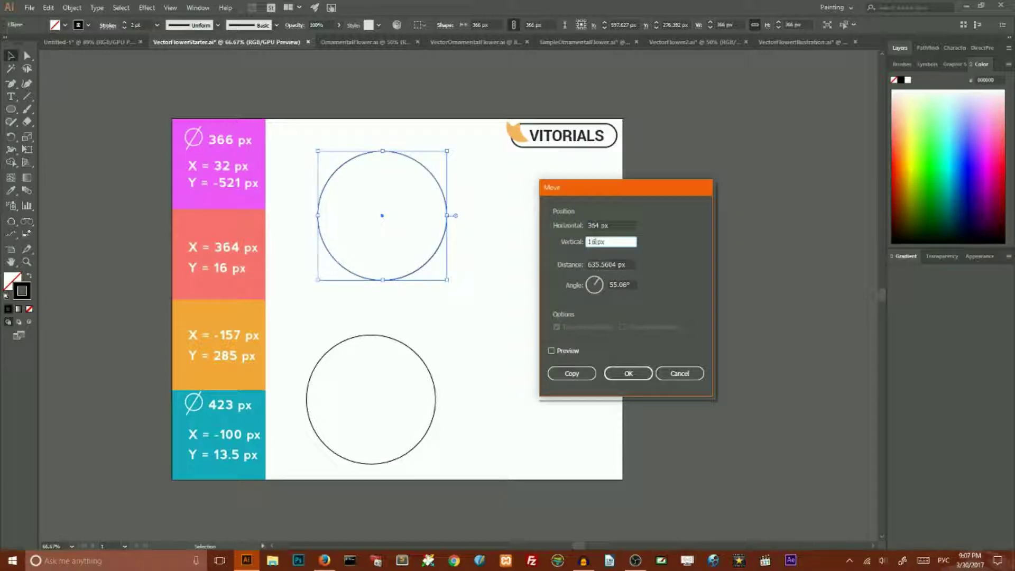
pyautogui.click(573, 373)
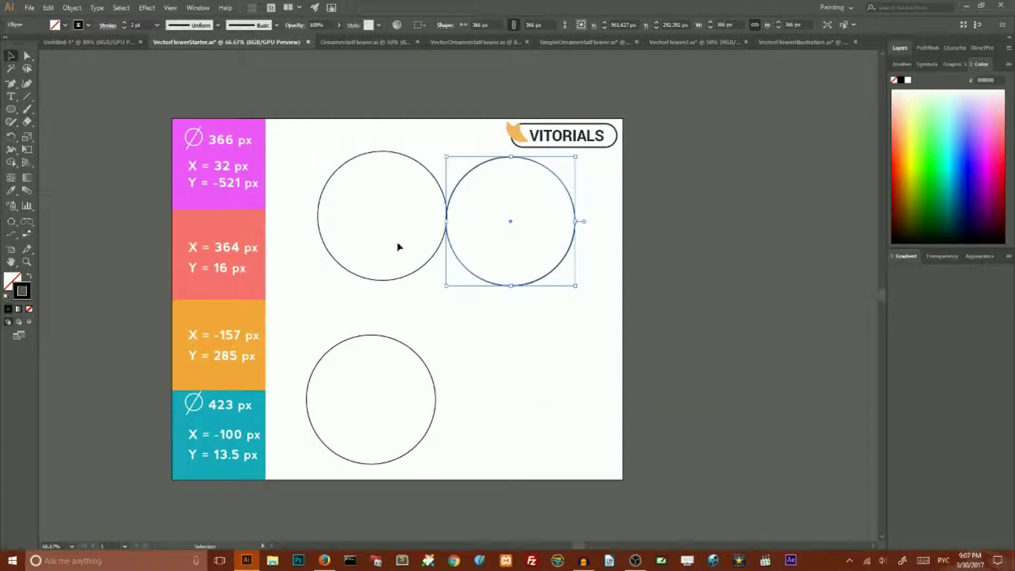
# - Make a copy of the upper-right circle offset -157 px horizontally and 285 px vertically
pyautogui.doubleClick(11, 56)
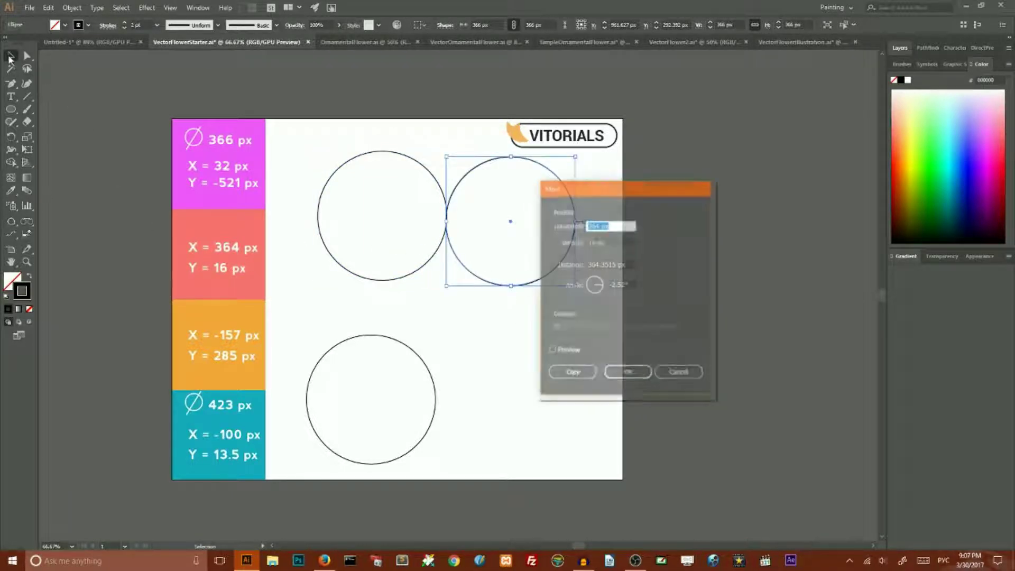
pyautogui.moveTo(571, 188); pyautogui.dragTo(634, 159)
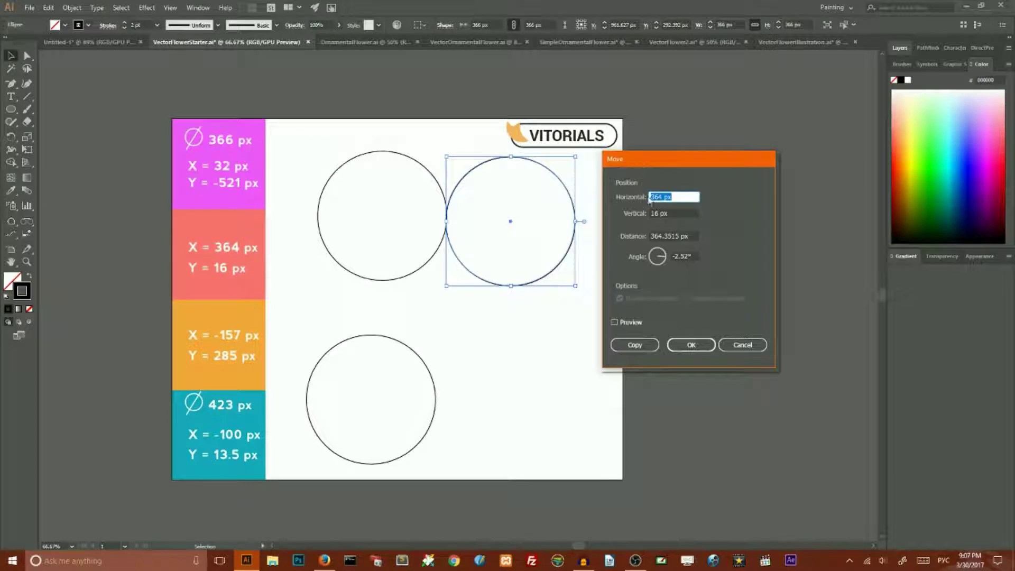
pyautogui.moveTo(664, 195); pyautogui.dragTo(641, 197)
pyautogui.press('BackSpace')
pyautogui.write('1')
pyautogui.press('Home')
pyautogui.write('-157')
pyautogui.press('Tab')
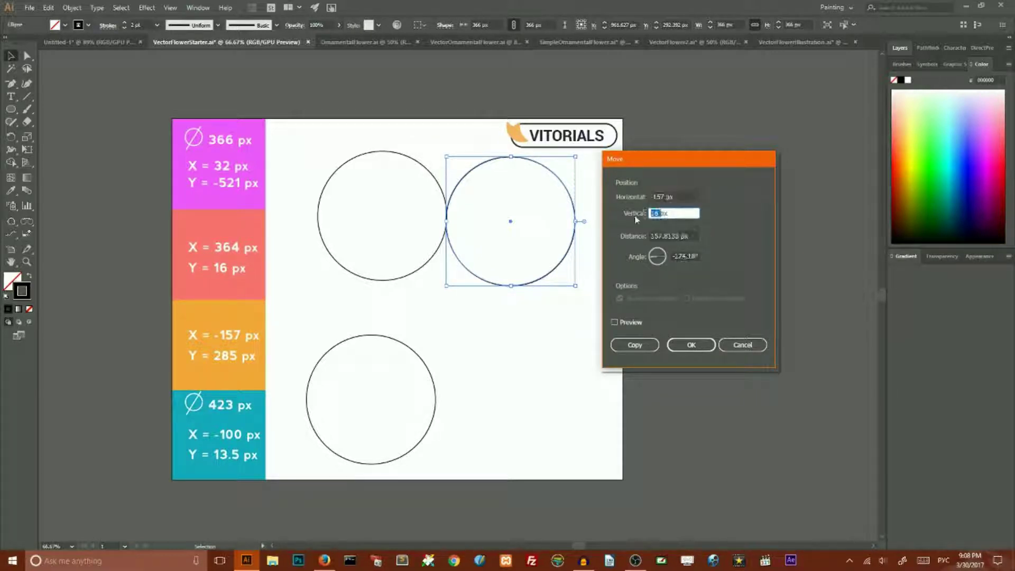
pyautogui.press('BackSpace')
pyautogui.write('285')
pyautogui.click(634, 345)
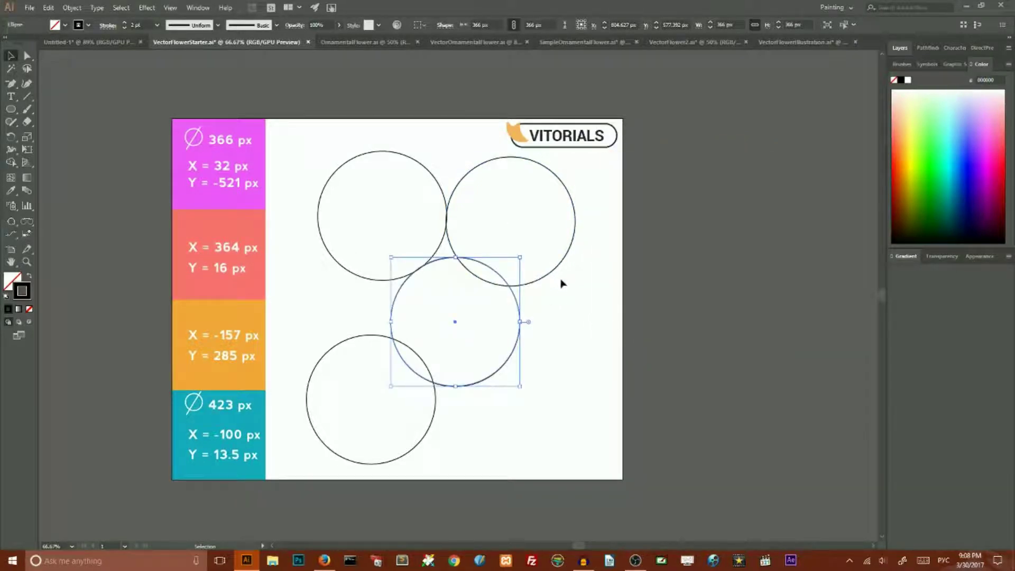
# - Paste a copy of the central circle in front of it and set the copy's diameter to 423 px
pyautogui.press('a')
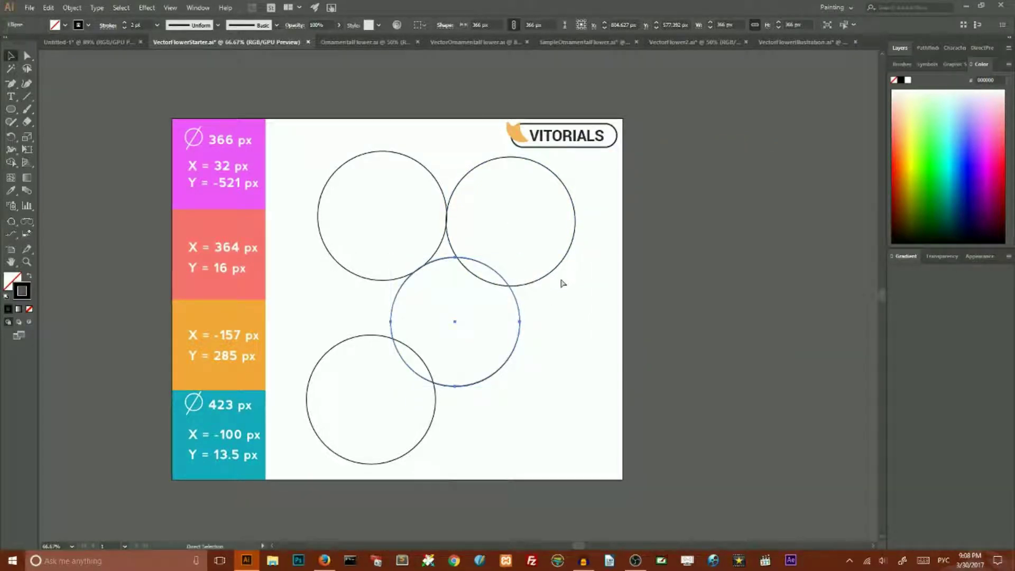
pyautogui.press('v')
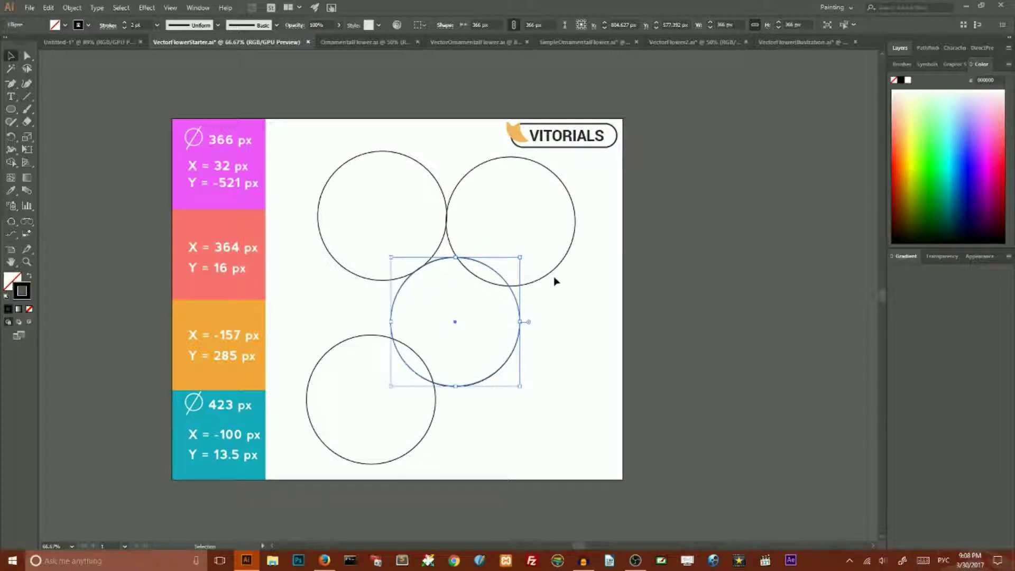
pyautogui.click(74, 8)
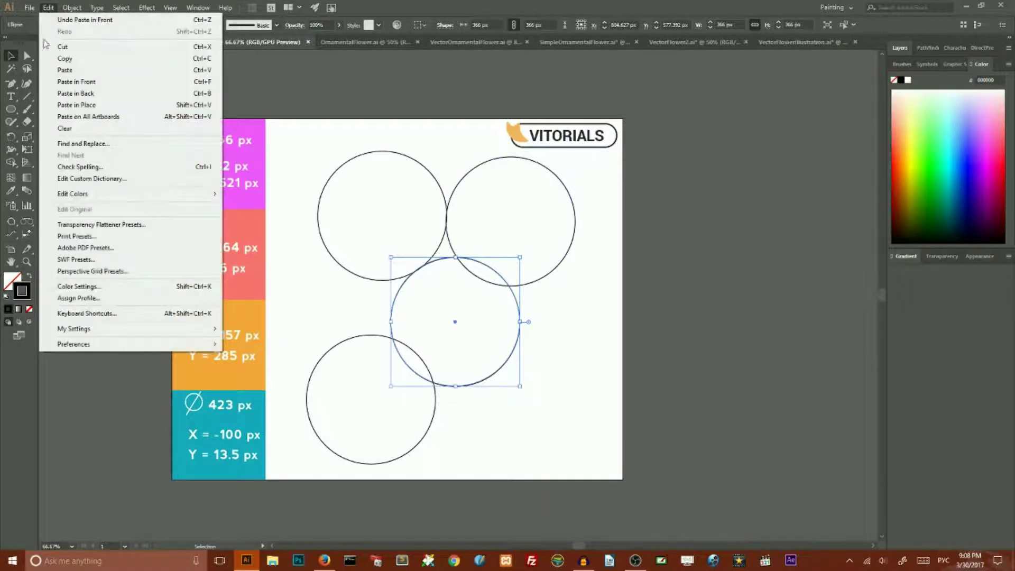
pyautogui.click(566, 316)
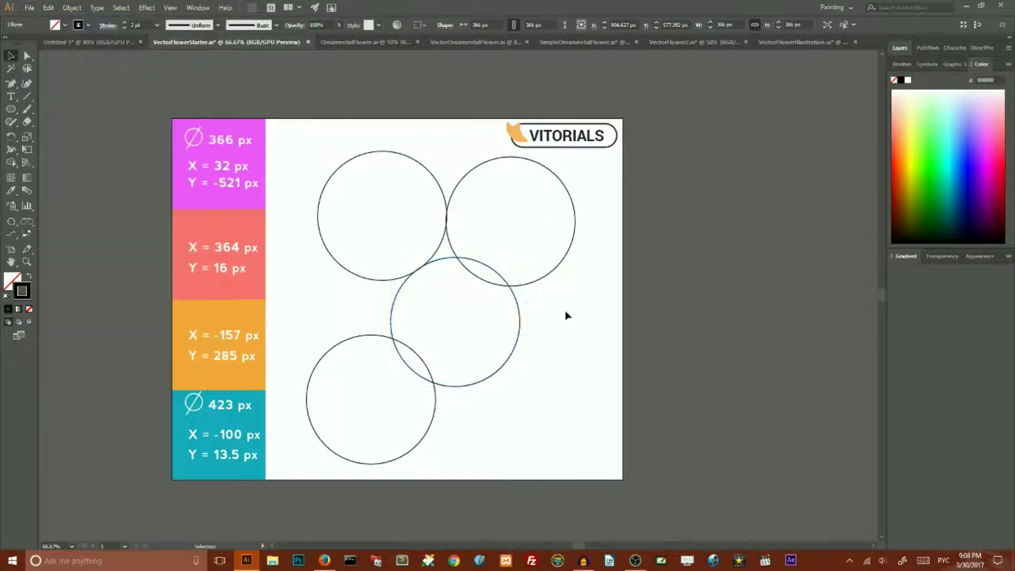
pyautogui.click(516, 302)
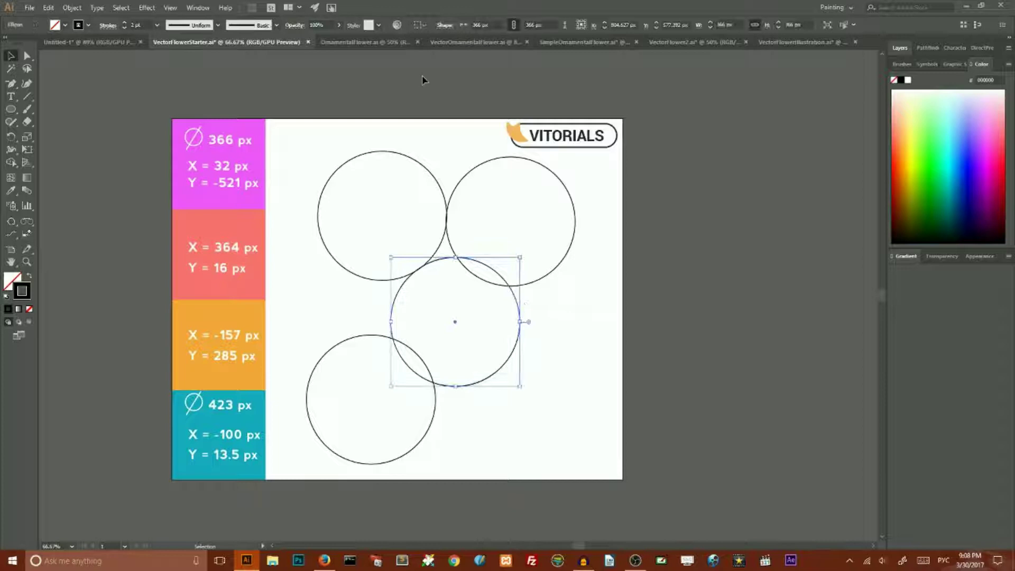
pyautogui.click(479, 25)
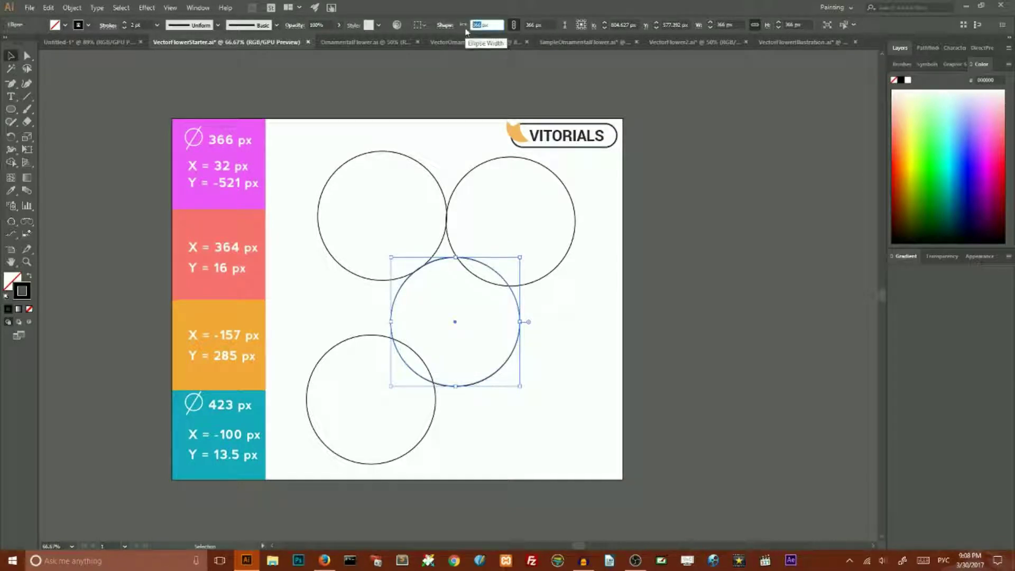
pyautogui.press('BackSpace')
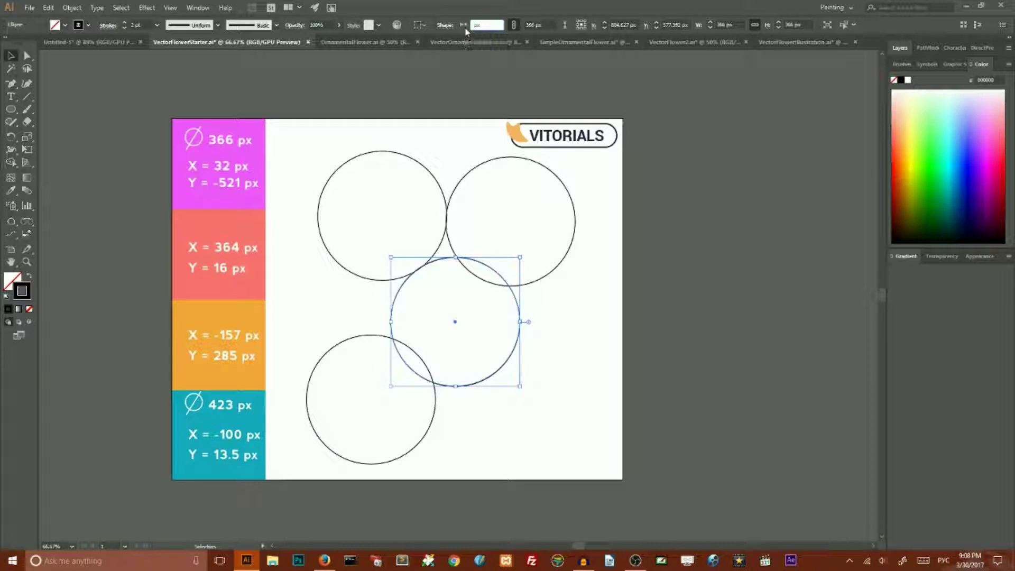
pyautogui.write('423')
pyautogui.press('Return')
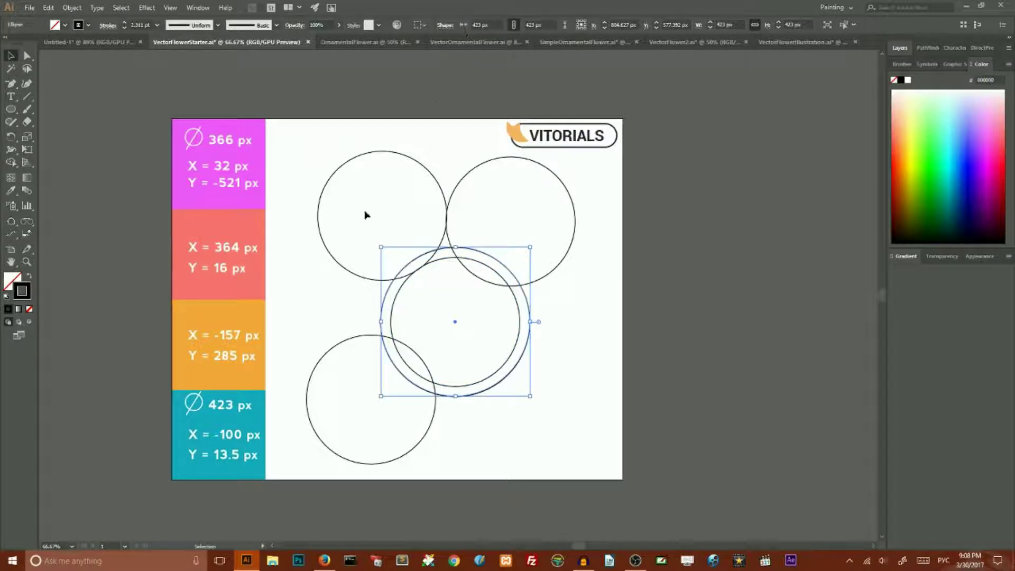
# - Move the 423 px circle -100 px horizontally and 13.5 px vertically
pyautogui.doubleClick(11, 56)
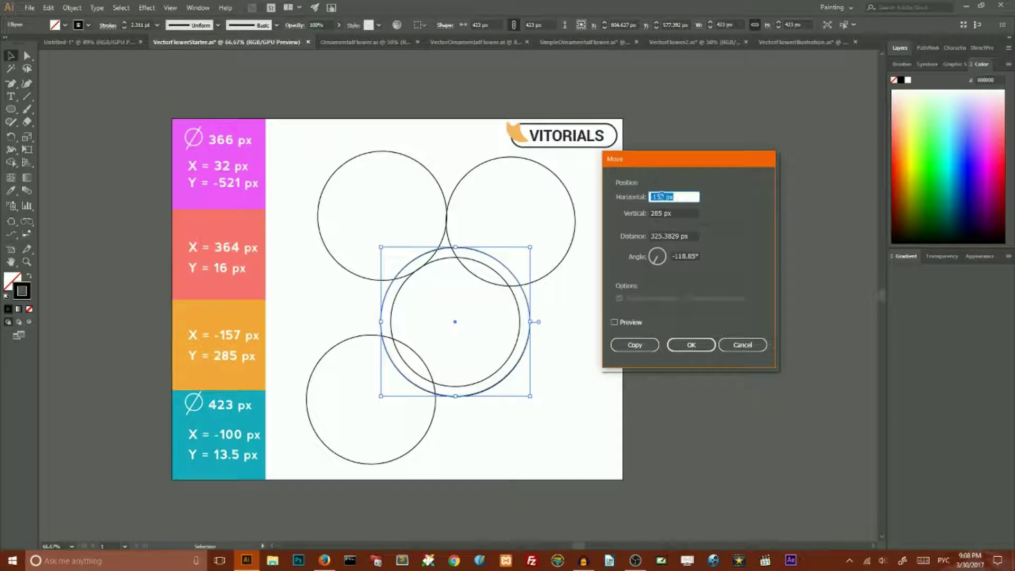
pyautogui.moveTo(668, 196); pyautogui.dragTo(650, 197)
pyautogui.write('-100')
pyautogui.moveTo(662, 212); pyautogui.dragTo(648, 214)
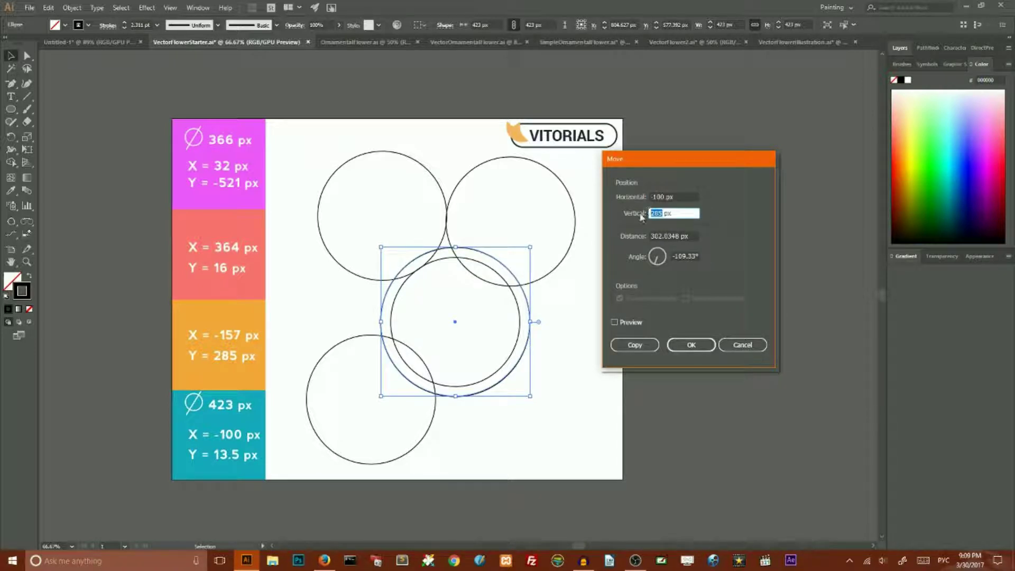
pyautogui.press('BackSpace')
pyautogui.hotkey('alt', 'shift')
pyautogui.write('13.5')
pyautogui.click(687, 350)
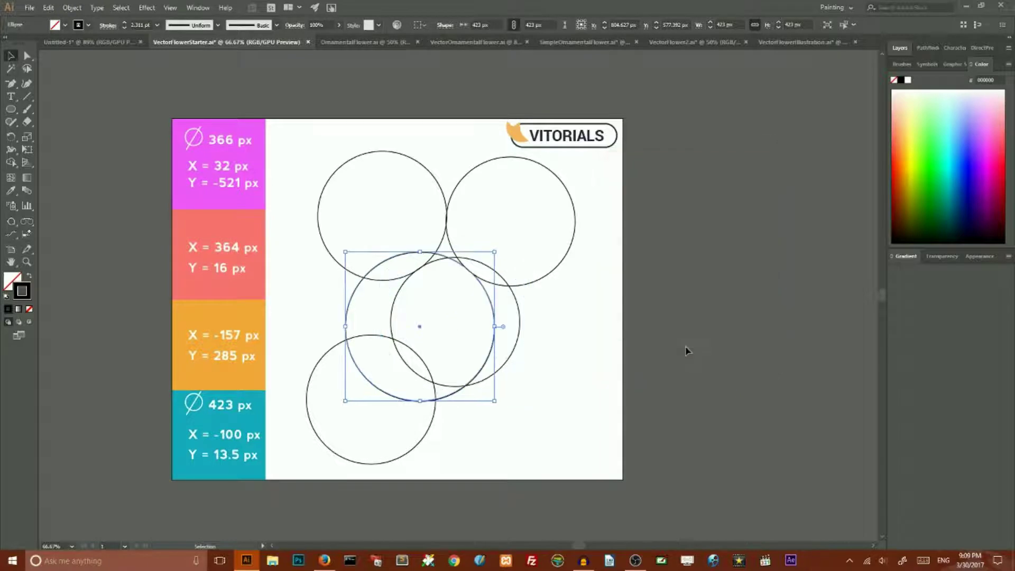
# - Select all the circles and merge the regions forming the central petal into one shape with Shape Builder
pyautogui.moveTo(328, 136); pyautogui.dragTo(471, 427)
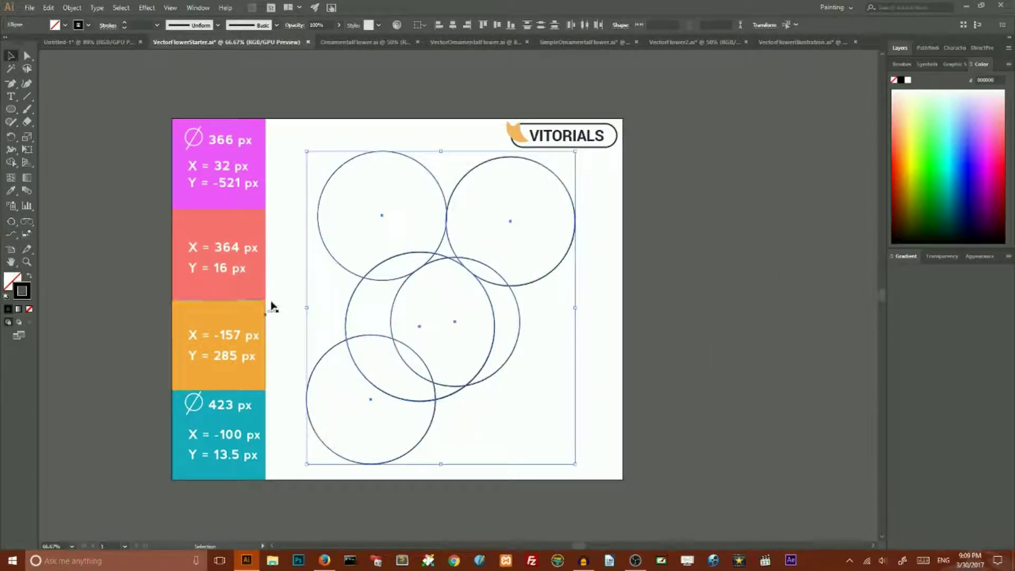
pyautogui.moveTo(11, 163); pyautogui.dragTo(64, 168)
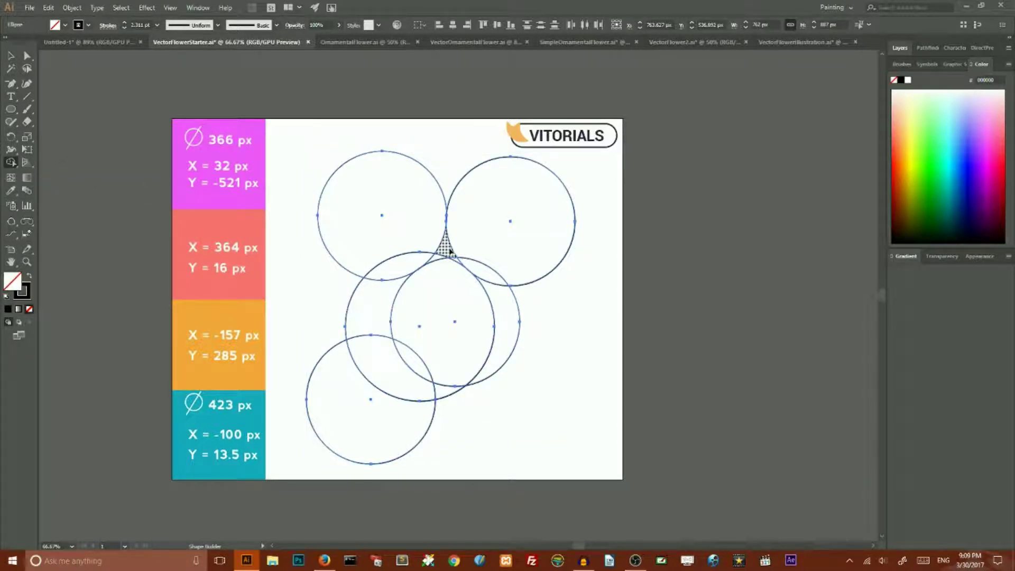
pyautogui.moveTo(446, 245)
pyautogui.mouseDown()
pyautogui.moveTo(453, 264)
pyautogui.moveTo(437, 268)
pyautogui.moveTo(445, 260)
pyautogui.mouseUp()
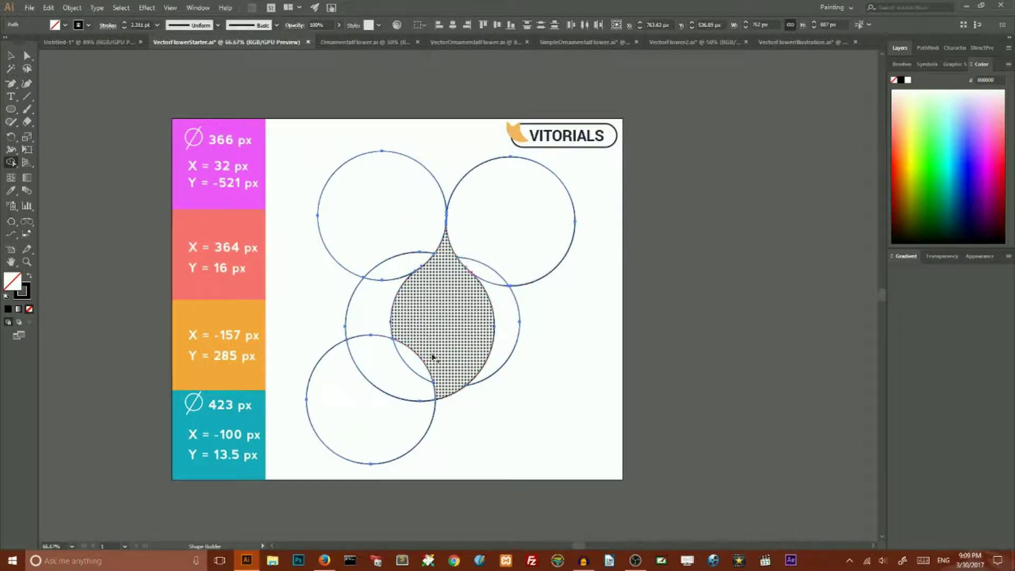
# - Delete the leftover circle parts surrounding the petal outline
pyautogui.click(10, 55)
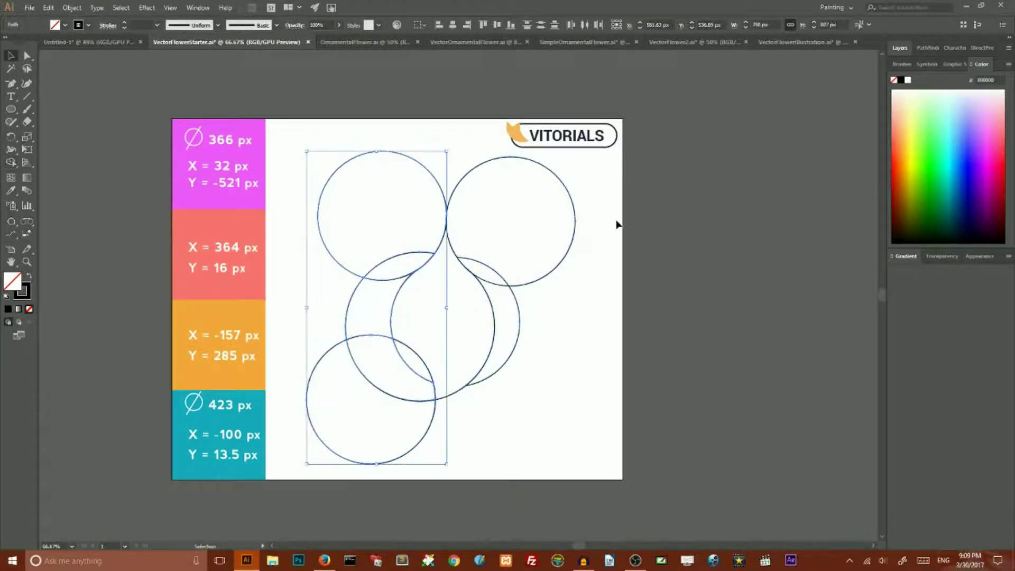
pyautogui.press('Delete')
pyautogui.moveTo(572, 204); pyautogui.dragTo(509, 343)
pyautogui.press('Delete')
pyautogui.press('Delete')
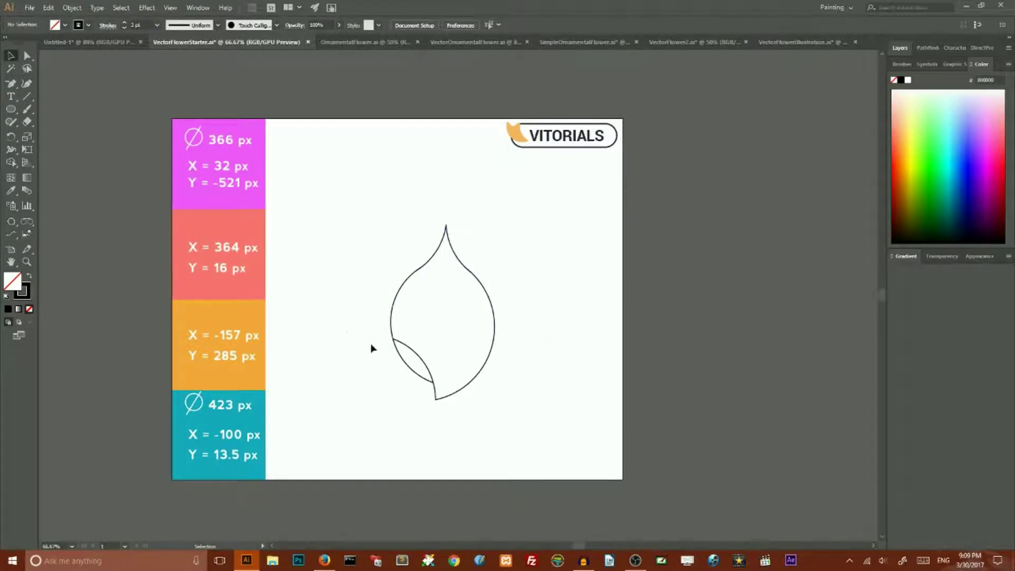
# - Move the petal and its small leaf-shaped section aside, and delete the tiny stray fragments left behind
pyautogui.moveTo(373, 348); pyautogui.dragTo(412, 381)
pyautogui.moveTo(496, 341); pyautogui.dragTo(406, 375)
pyautogui.moveTo(403, 209); pyautogui.dragTo(517, 301)
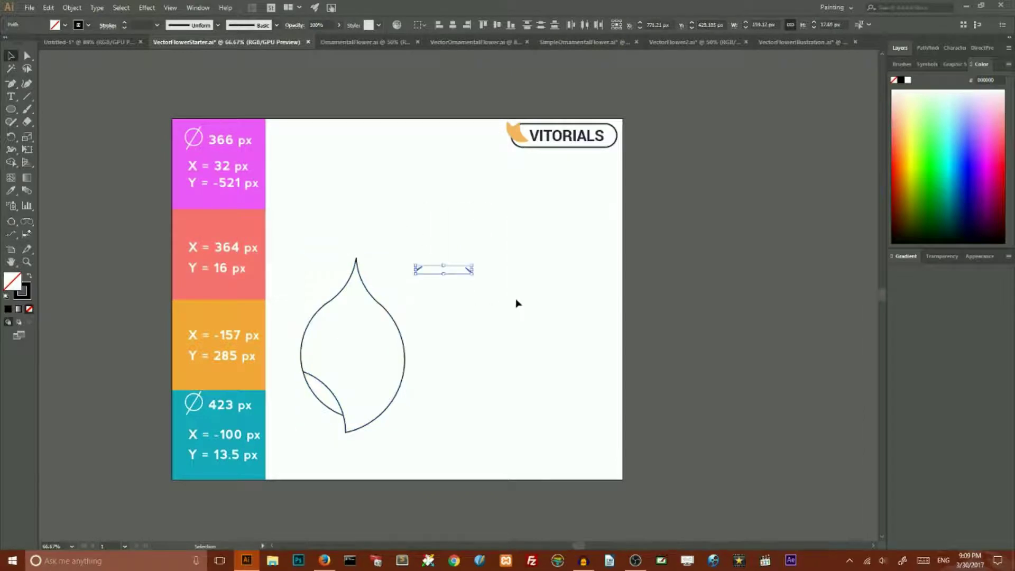
pyautogui.press('Delete')
# - Select the petal pieces and delete the anchor point at the bump on the petal's upper-left edge
pyautogui.moveTo(279, 249); pyautogui.dragTo(428, 441)
pyautogui.moveTo(12, 85); pyautogui.dragTo(40, 115)
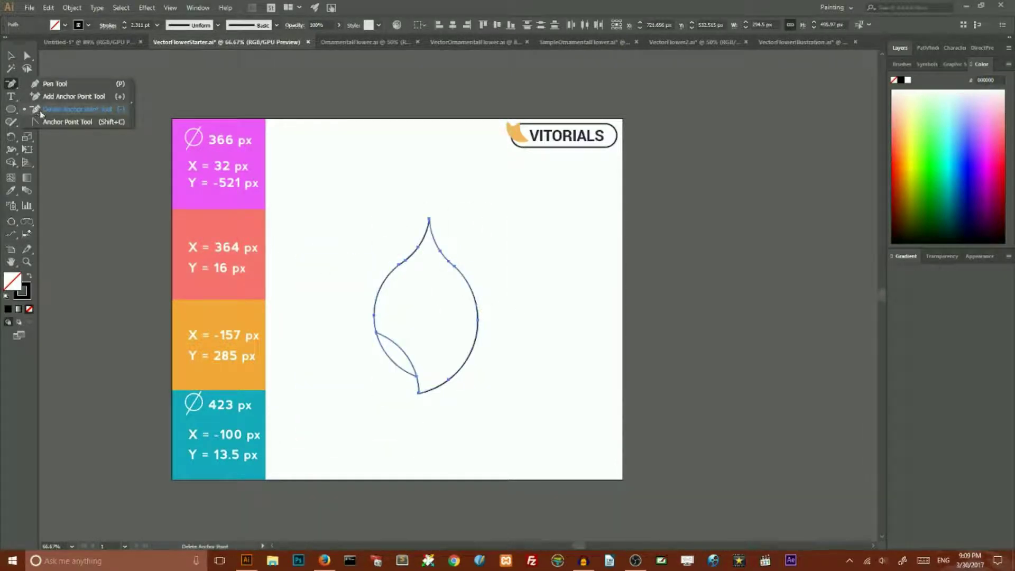
pyautogui.click(85, 111)
pyautogui.press('ctrl')
pyautogui.press('ctrl')
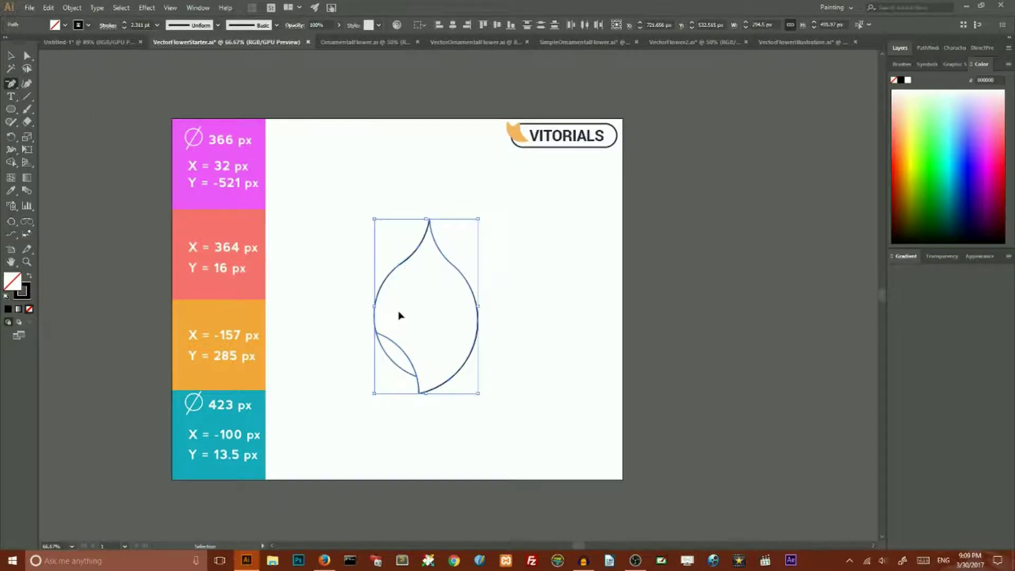
pyautogui.scroll(2, 399, 315)
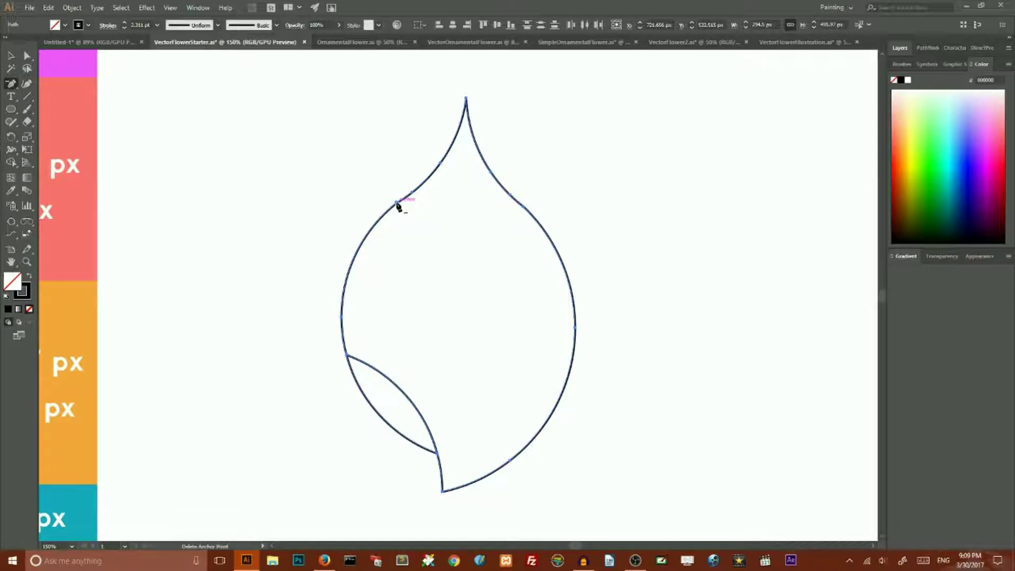
pyautogui.click(397, 203)
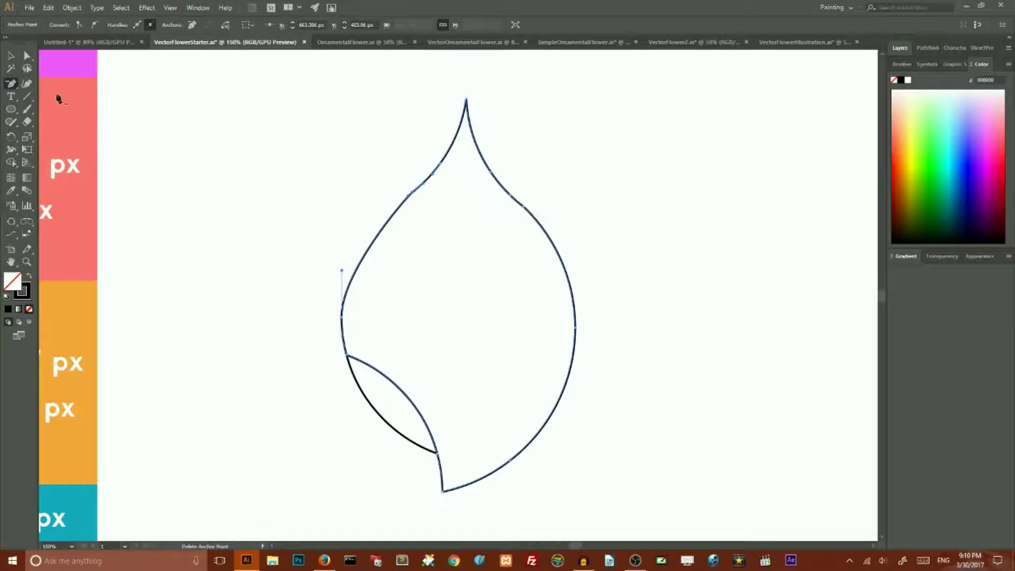
# - Smooth the petal's upper-left and upper-right edges by repositioning the anchor points at both shoulders
pyautogui.click(28, 56)
pyautogui.moveTo(407, 199); pyautogui.dragTo(391, 209)
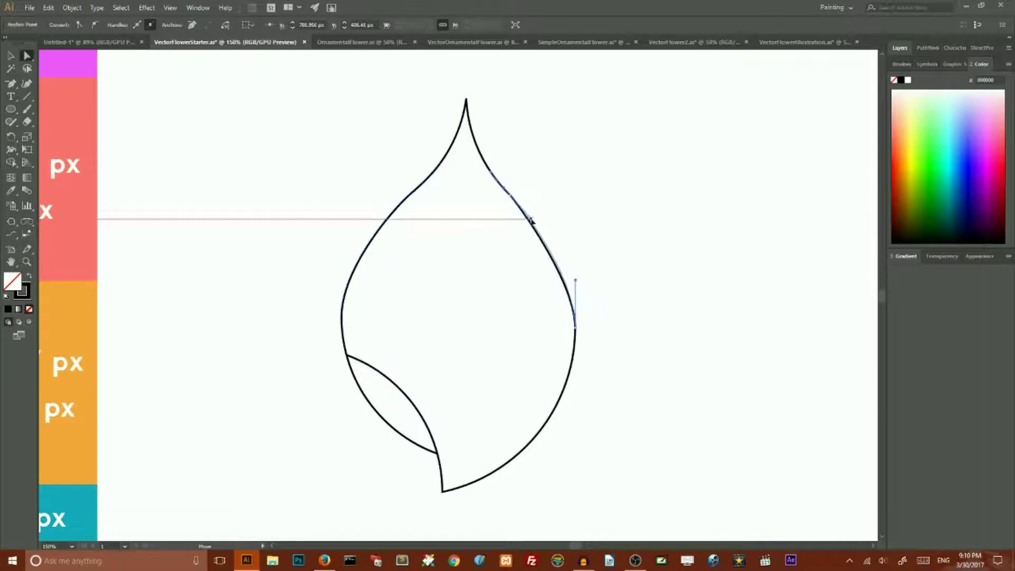
pyautogui.moveTo(530, 220); pyautogui.dragTo(534, 222)
pyautogui.click(544, 202)
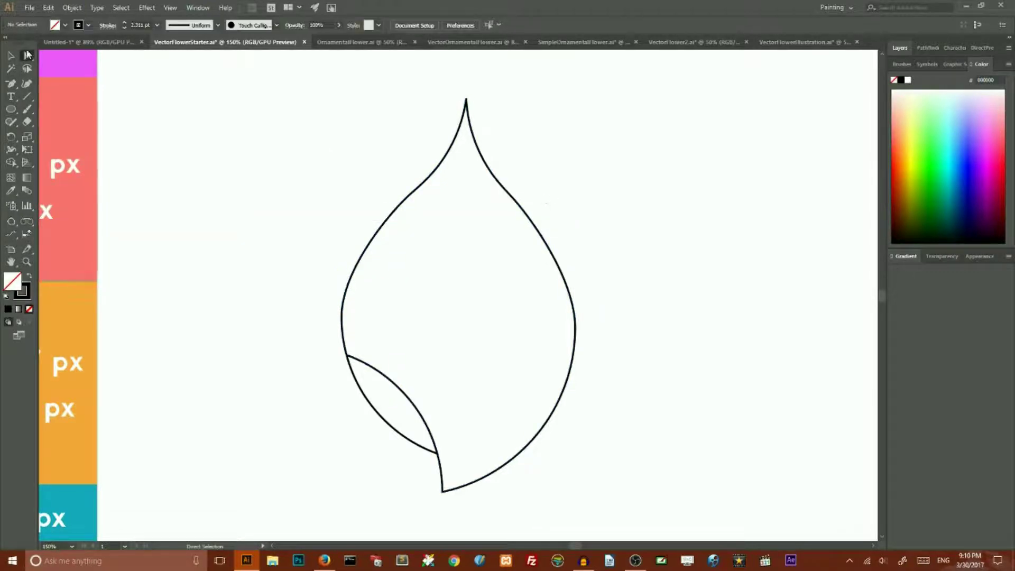
# - Fill the small leaf-shaped section at the petal's lower left with black
pyautogui.click(11, 55)
pyautogui.hotkey('ctrl', '-')
pyautogui.hotkey('ctrl', '-')
pyautogui.hotkey('ctrl', '-')
pyautogui.hotkey('ctrl', '-')
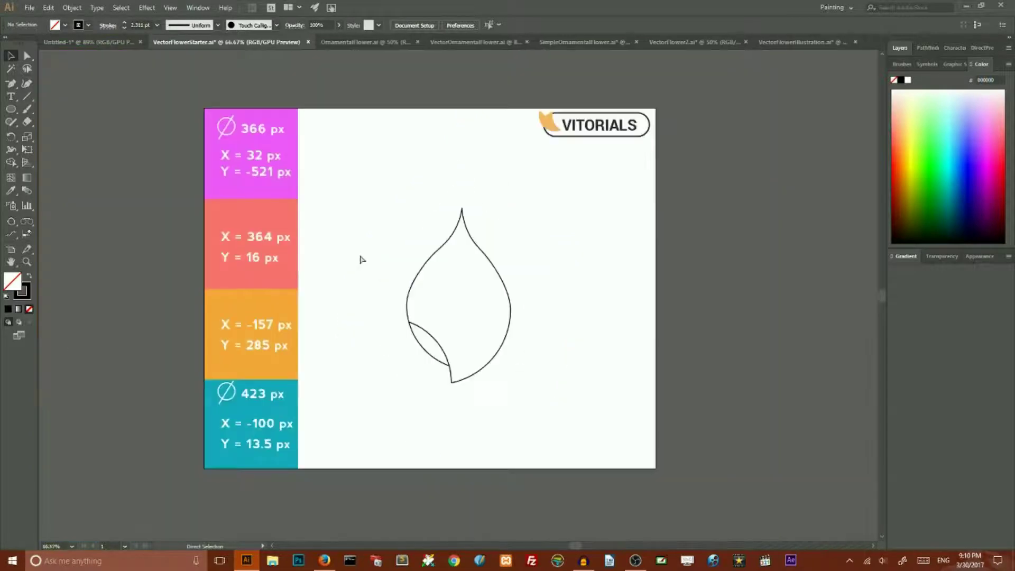
pyautogui.hotkey('ctrl', '+')
pyautogui.hotkey('ctrl', '+')
pyautogui.click(423, 351)
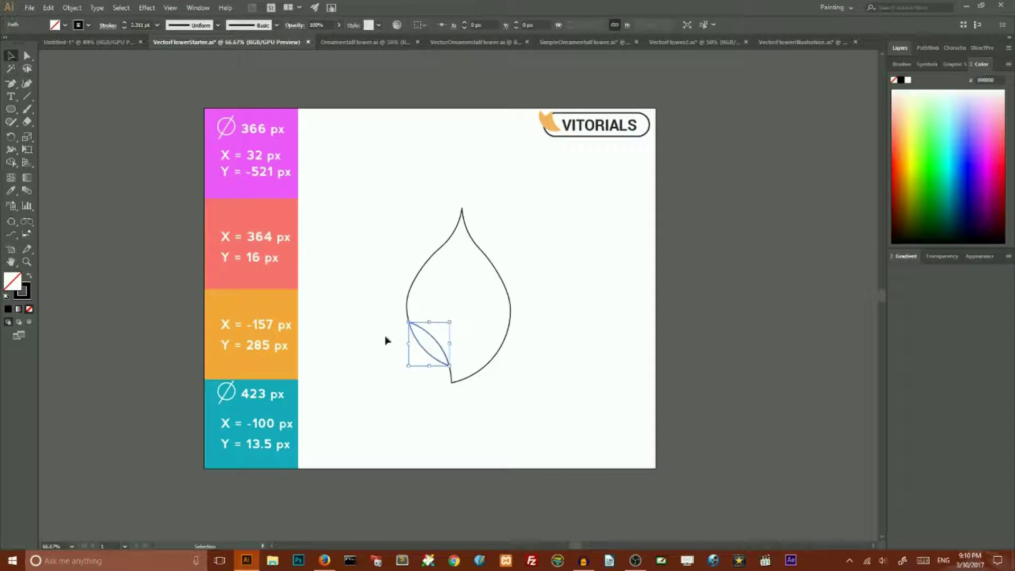
pyautogui.click(8, 310)
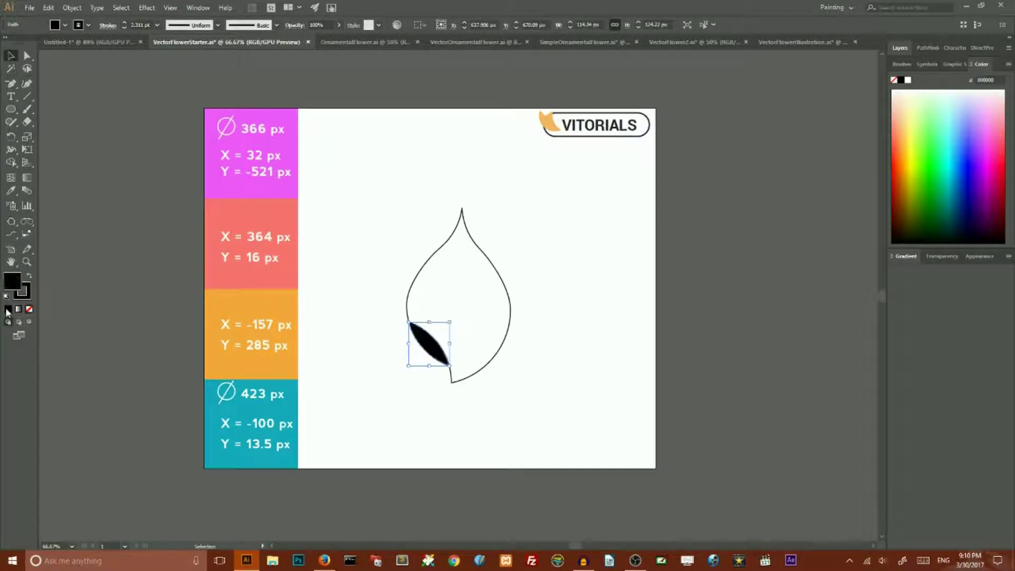
pyautogui.click(373, 234)
# - Group the petal outline with its black leaf-shaped section
pyautogui.moveTo(353, 223); pyautogui.dragTo(563, 418)
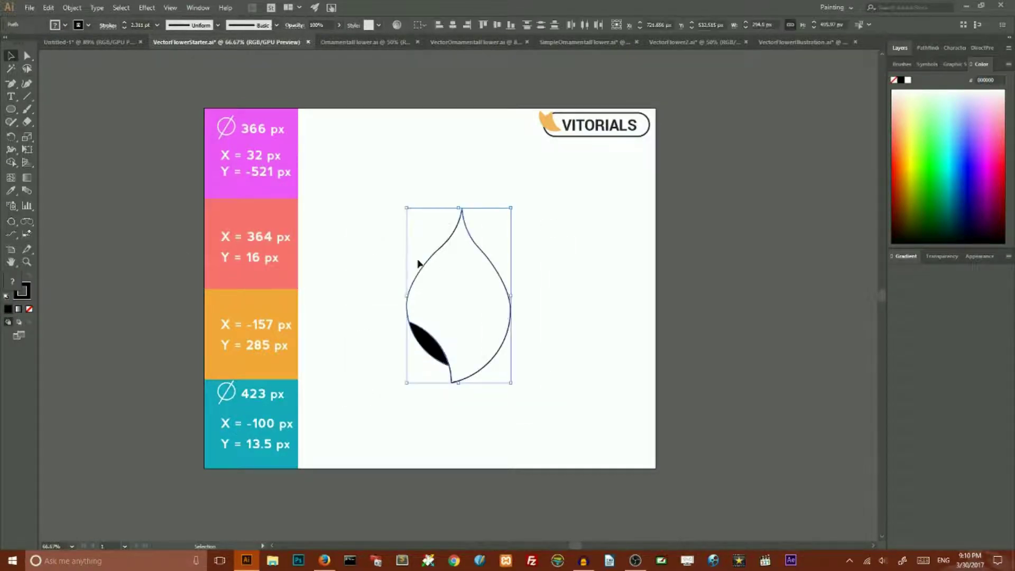
pyautogui.rightClick(429, 264)
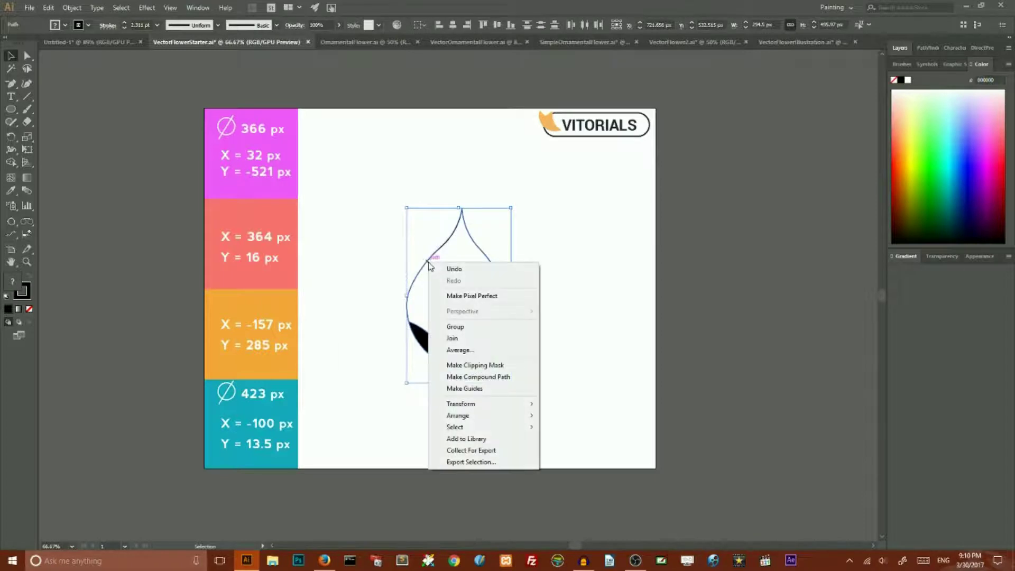
pyautogui.click(455, 327)
# - Reposition the petal group, narrow it to about 226 px wide and tilt it clockwise
pyautogui.moveTo(511, 295); pyautogui.dragTo(543, 284)
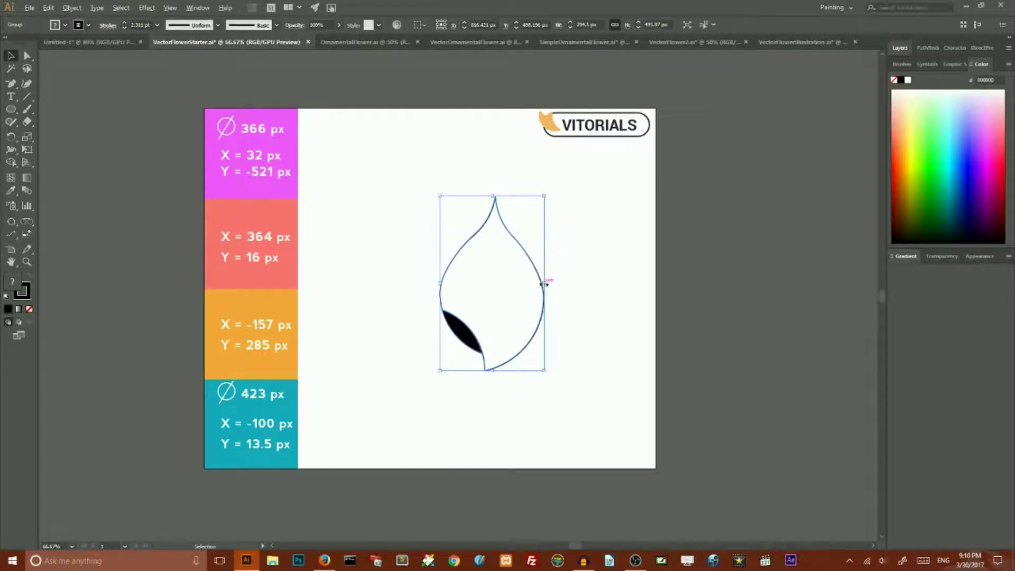
pyautogui.moveTo(544, 284); pyautogui.dragTo(532, 284)
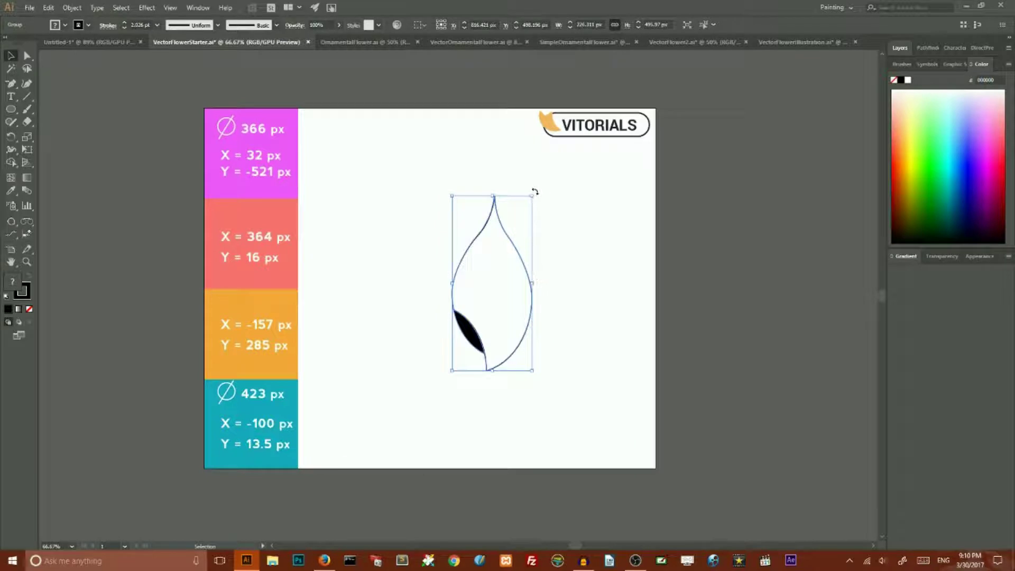
pyautogui.moveTo(535, 192); pyautogui.dragTo(562, 221)
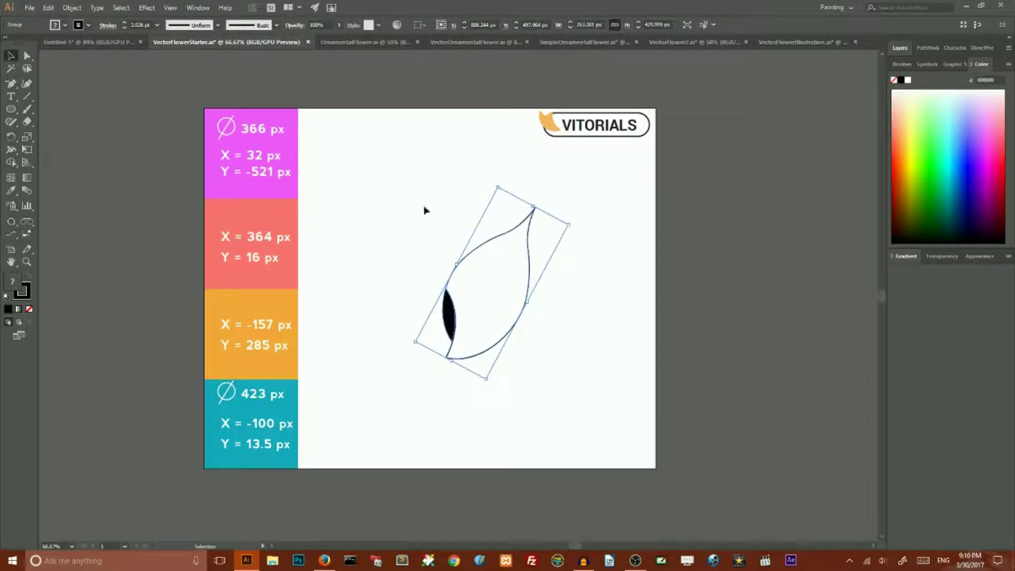
# - Apply a Transform effect to the petal group with 5 copies rotated 60° around its lower-left reference point
pyautogui.click(145, 7)
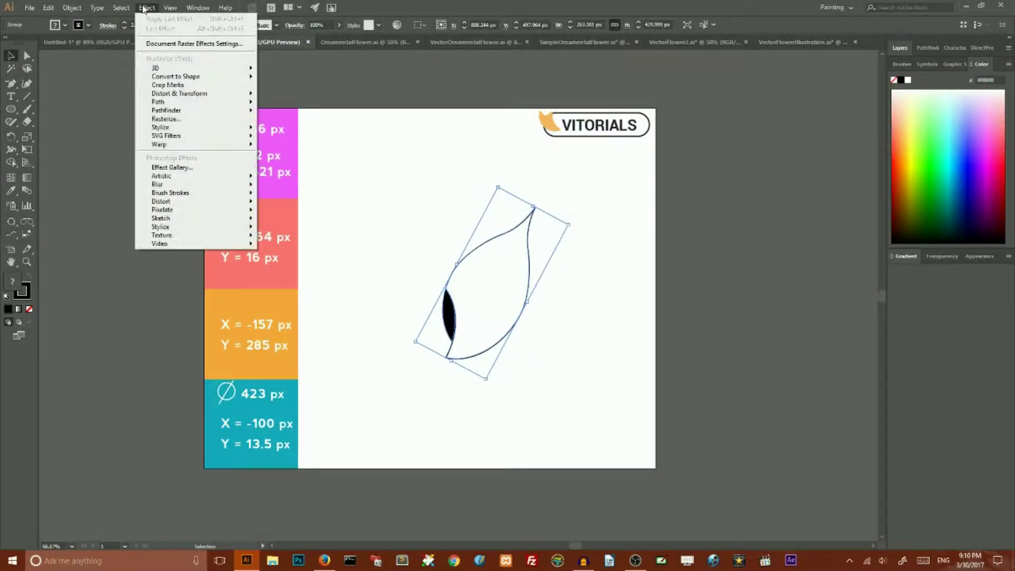
pyautogui.moveTo(182, 94)
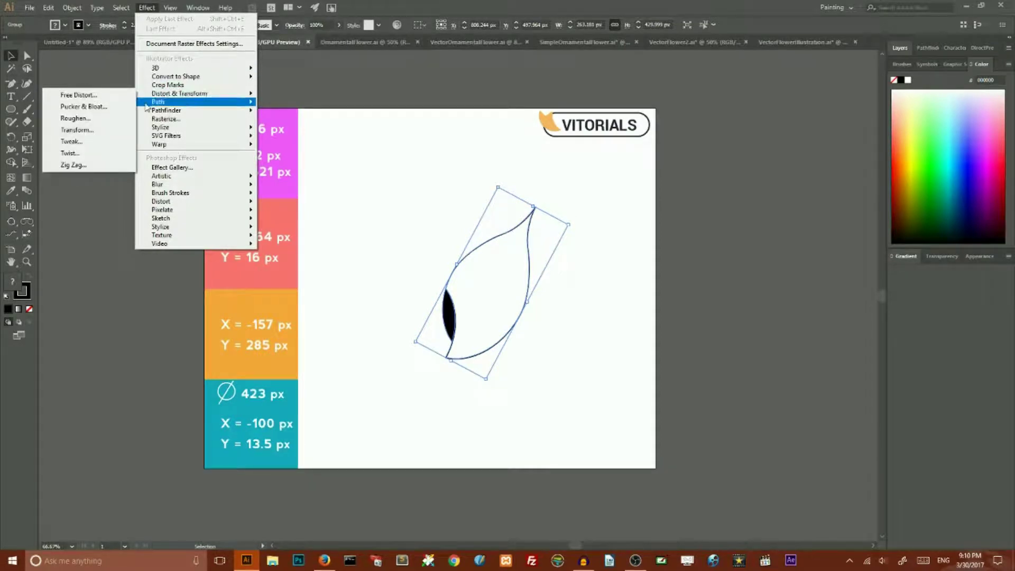
pyautogui.click(77, 130)
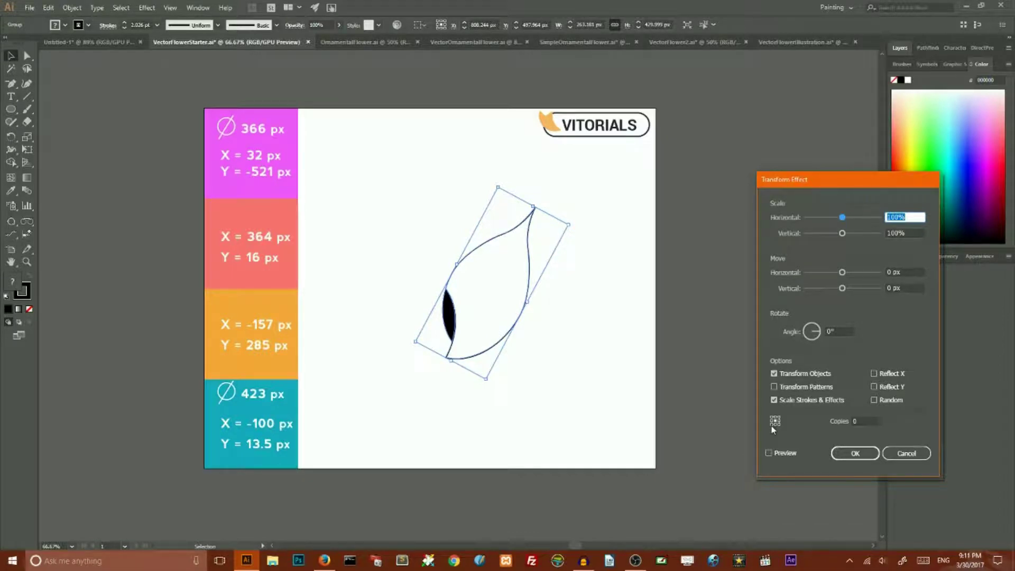
pyautogui.click(871, 419)
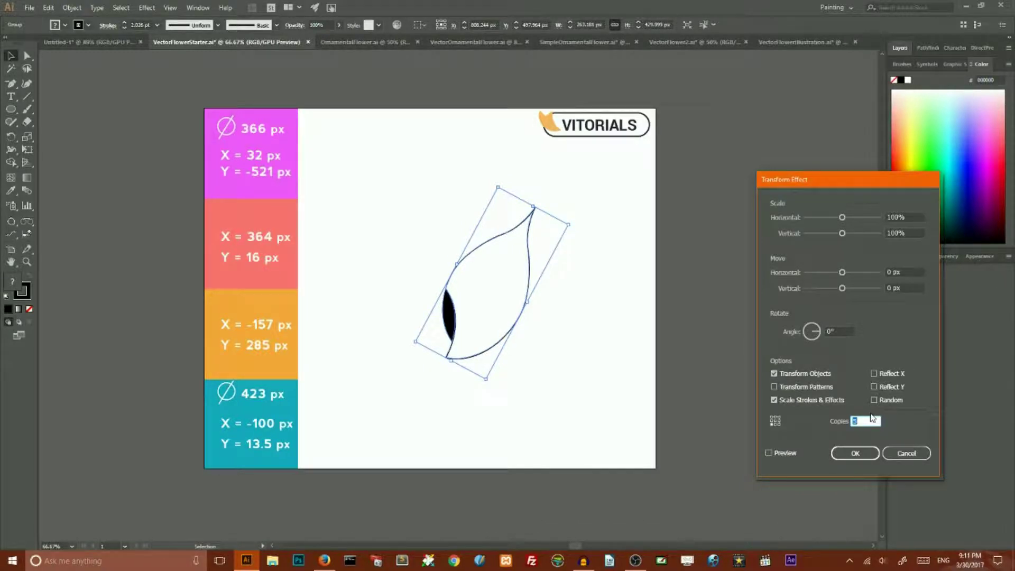
pyautogui.click(829, 331)
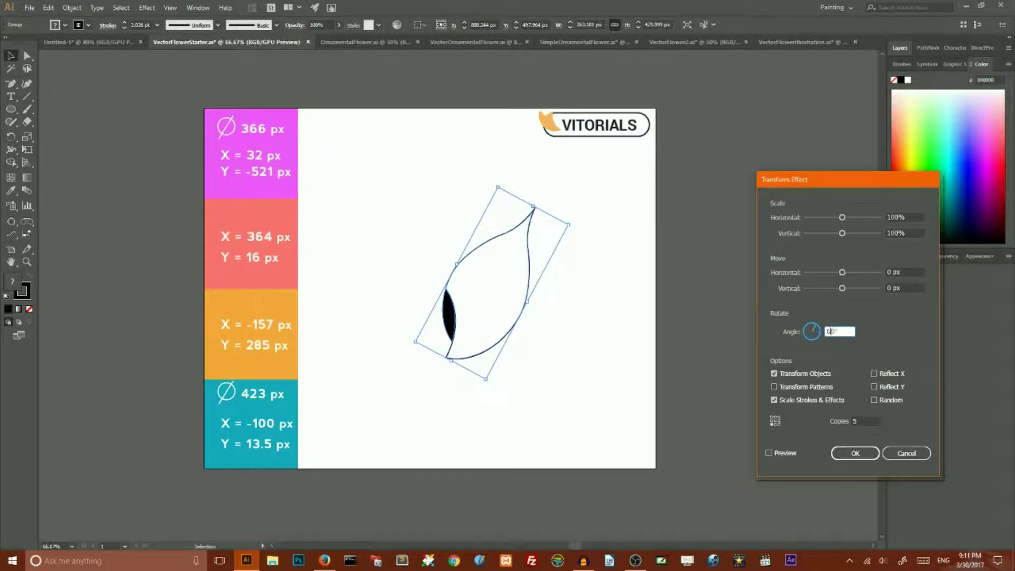
pyautogui.write('60')
pyautogui.click(768, 453)
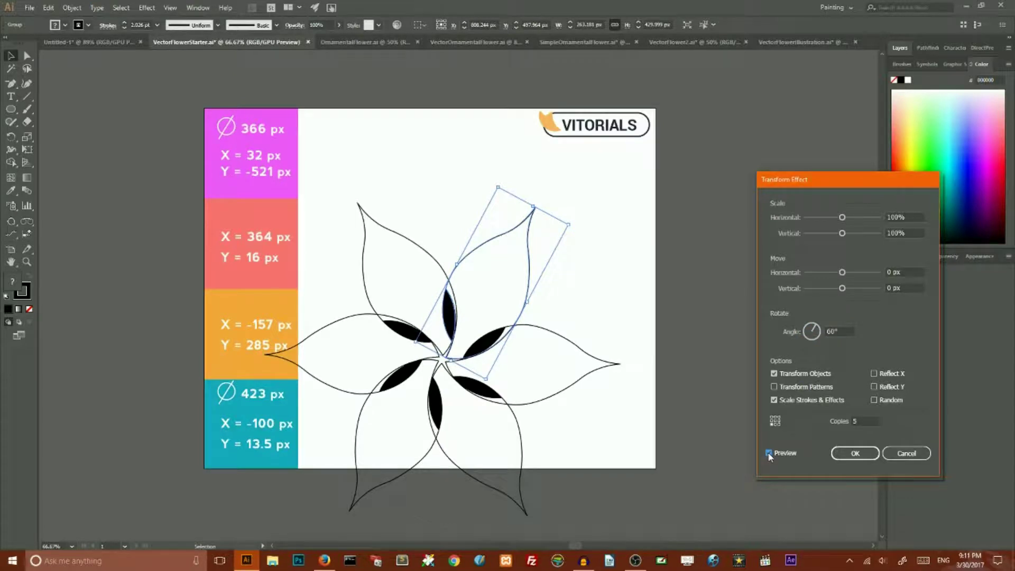
pyautogui.click(864, 457)
pyautogui.click(863, 458)
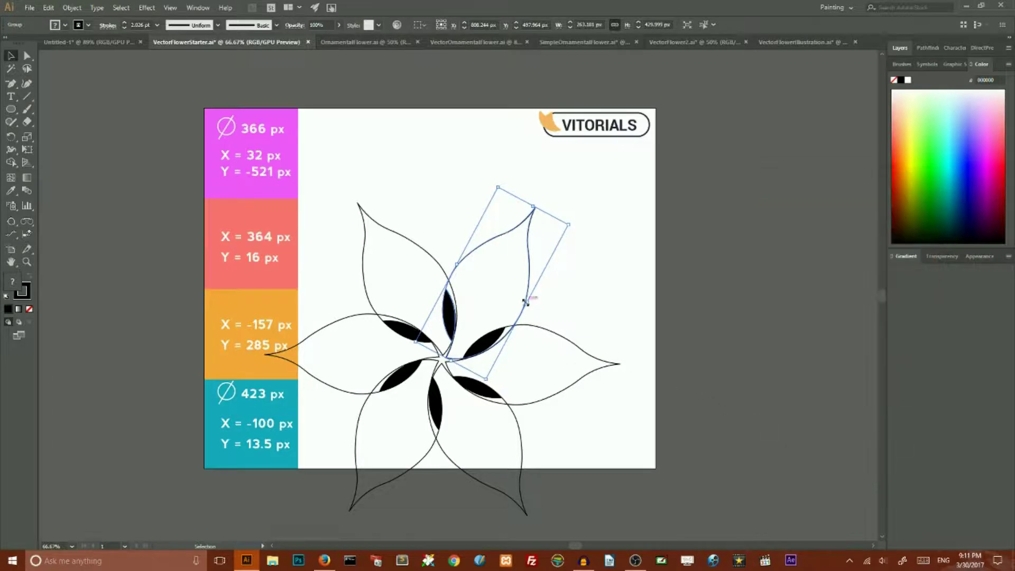
# - Move the flower upward so that it fits better on the artboard, and deselect it
pyautogui.moveTo(528, 290); pyautogui.dragTo(540, 239)
pyautogui.hotkey('ctrl', '+')
pyautogui.hotkey('ctrl', '+')
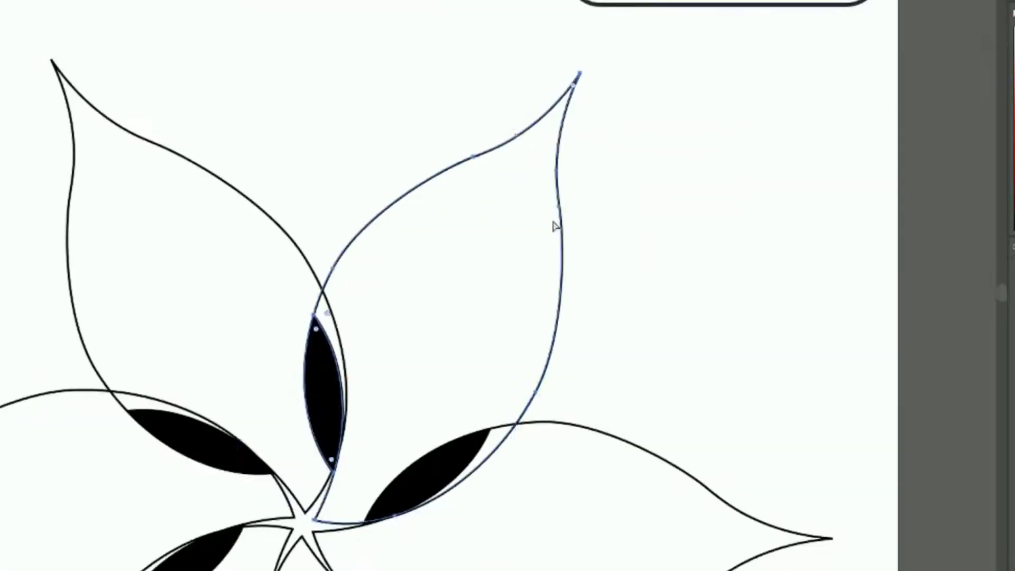
pyautogui.scroll(-5, 564, 228)
pyautogui.scroll(1, 639, 191)
pyautogui.click(667, 190)
pyautogui.scroll(3, 568, 227)
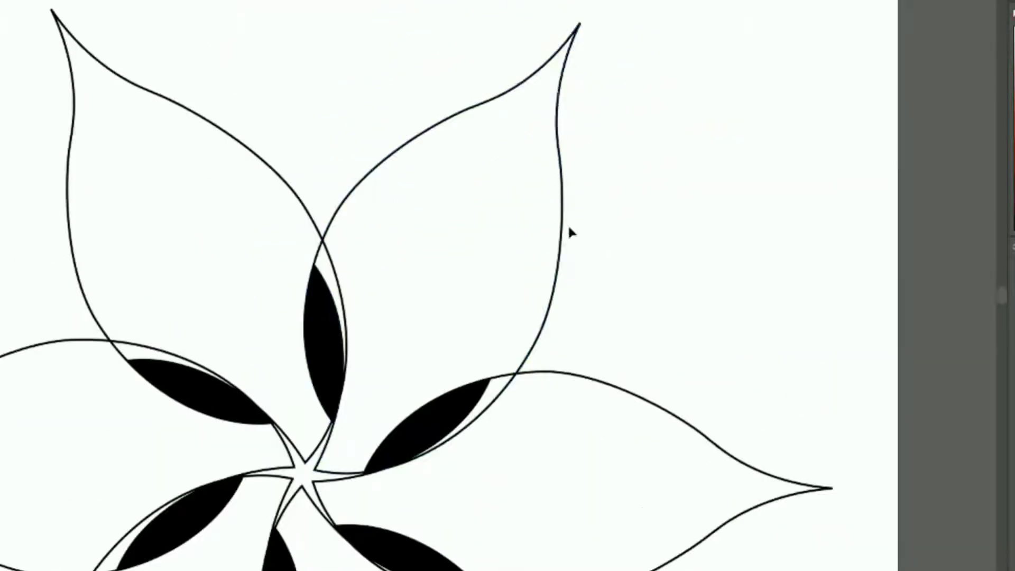
# - Draw a curved line with the Pen tool inside the upper-right petal, from its tip to its base at the flower's center
pyautogui.click(401, 156)
pyautogui.press('a')
pyautogui.press('p')
pyautogui.click(579, 24)
pyautogui.moveTo(535, 240); pyautogui.dragTo(529, 320)
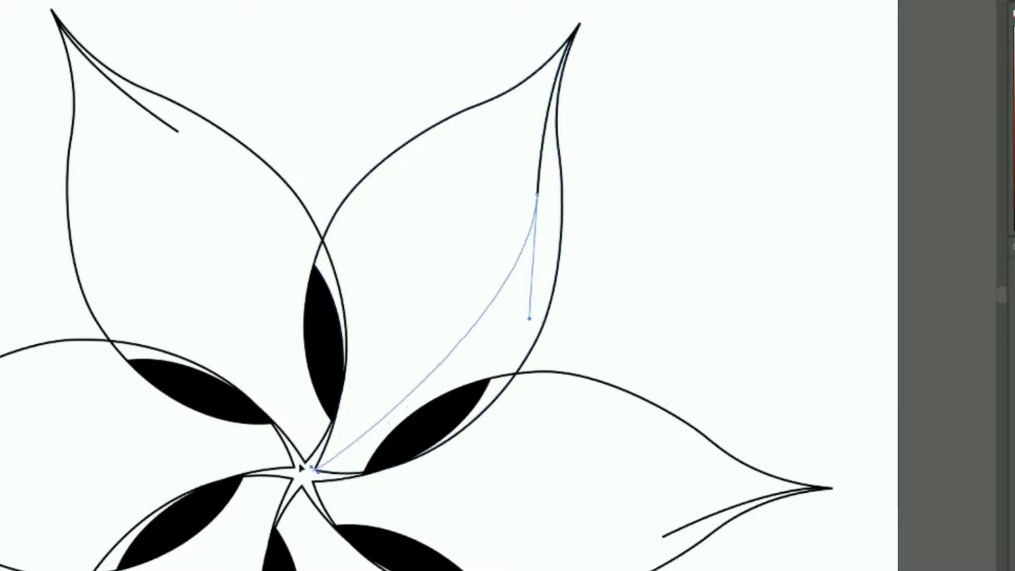
pyautogui.moveTo(313, 470); pyautogui.dragTo(115, 546)
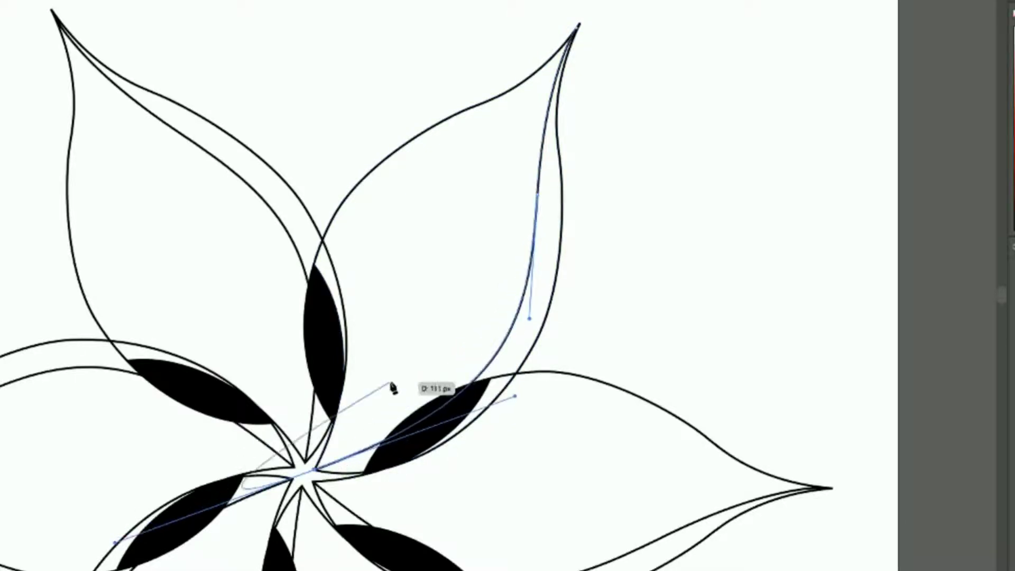
# - Select the upper-right petal and its inner curve, and fill the narrow area between the curve and the petal's outer edge with black
pyautogui.press('v')
pyautogui.click(527, 246)
pyautogui.click(563, 240)
pyautogui.click(524, 236)
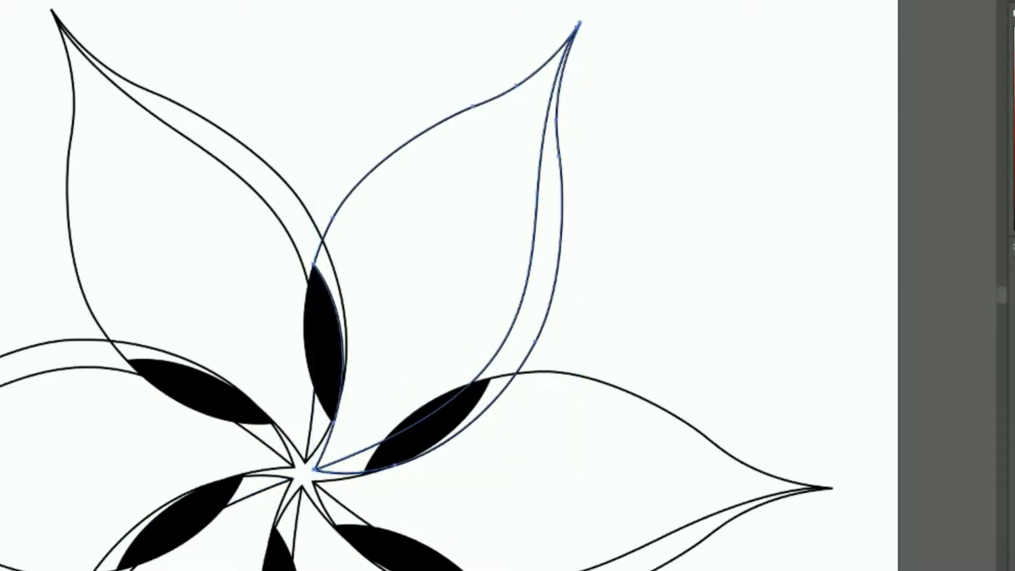
pyautogui.click(532, 236)
pyautogui.keyDown('shift'); pyautogui.click(561, 223); pyautogui.keyUp('shift')
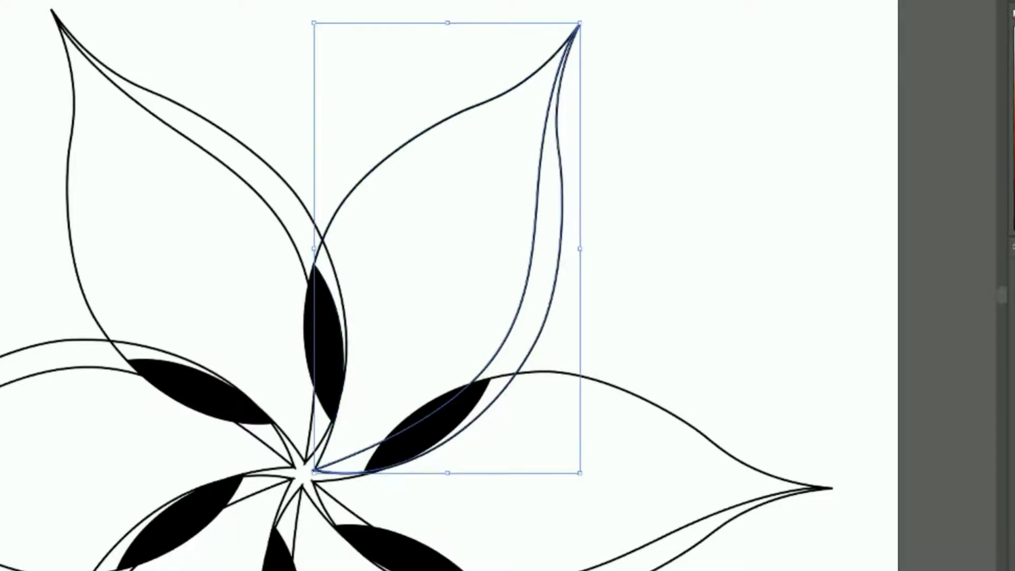
pyautogui.hotkey('shift', 'x')
pyautogui.click(427, 86)
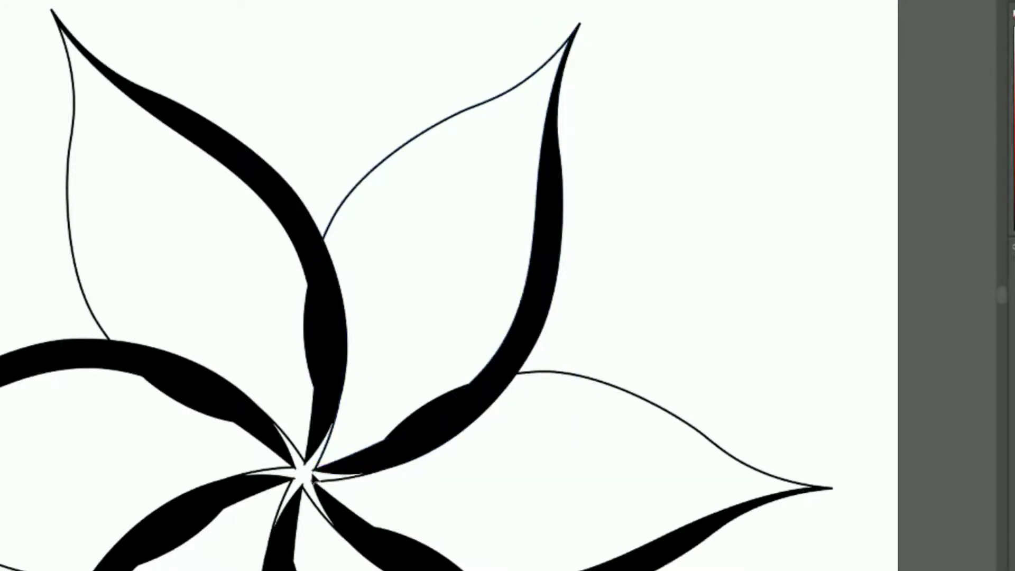
# - Align the base anchor point of the upper-right petal's outline with the pointed end of the black shape at the flower's center
pyautogui.click(388, 421)
pyautogui.click(205, 195)
pyautogui.scroll(-3, 318, 370)
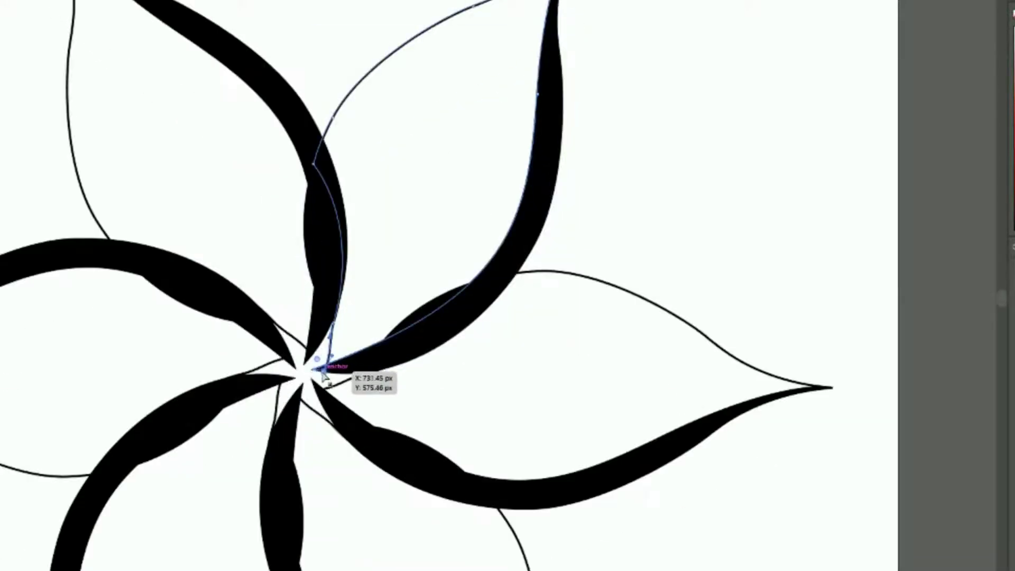
pyautogui.moveTo(328, 369); pyautogui.dragTo(315, 369)
pyautogui.press('v')
pyautogui.click(641, 89)
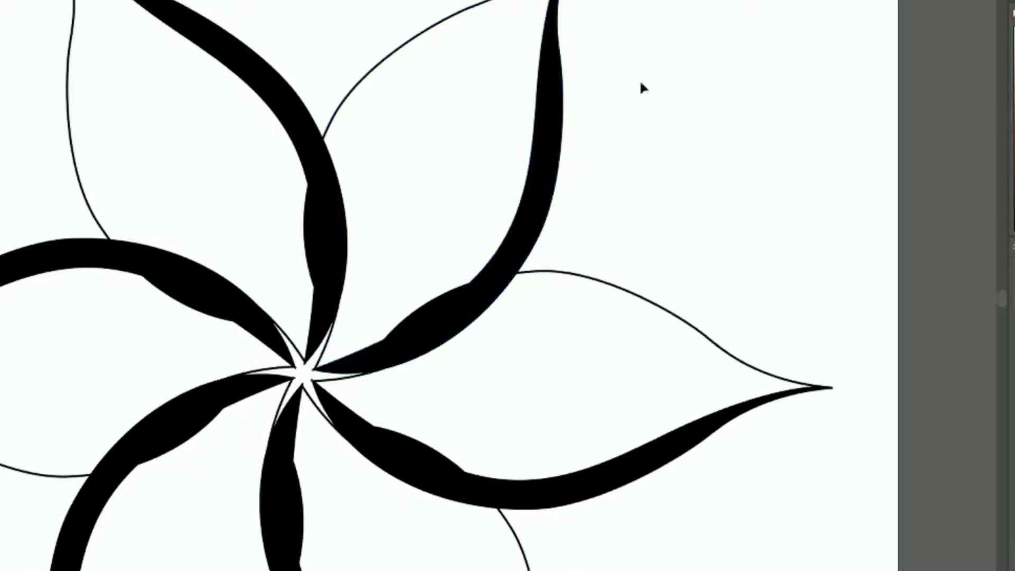
pyautogui.click(553, 84)
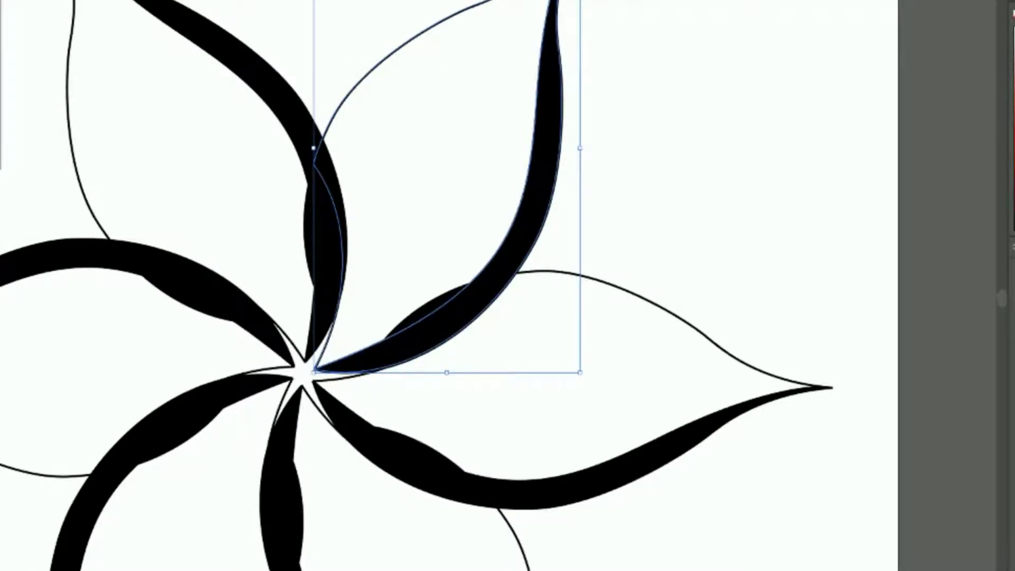
pyautogui.click(692, 104)
pyautogui.scroll(2, 673, 116)
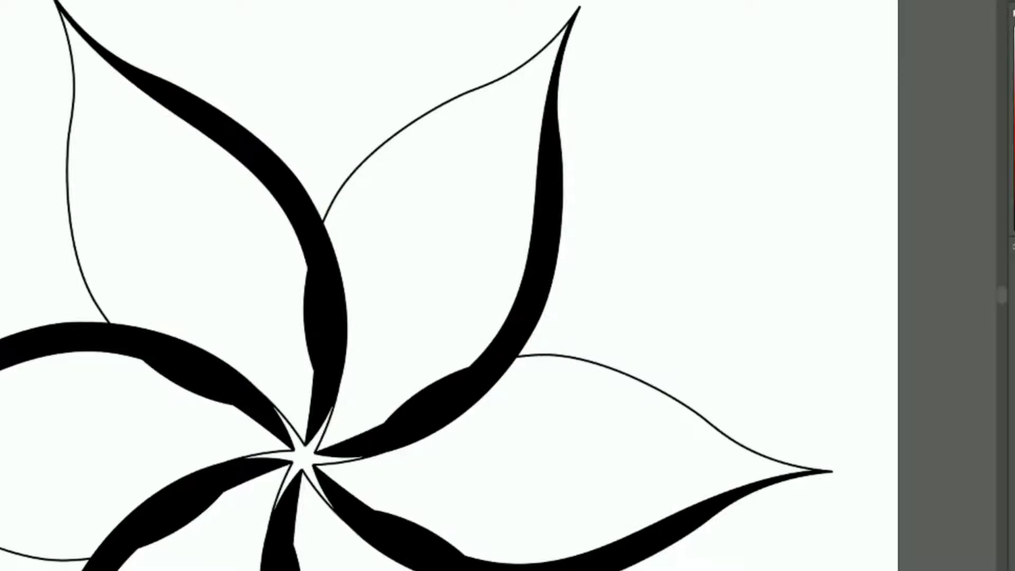
# - Draw a curved line with the Pen tool from the outermost central arc up to the upper-right petal's thin left edge
pyautogui.scroll(-2, 411, 296)
pyautogui.click(351, 96)
pyautogui.scroll(1, 383, 137)
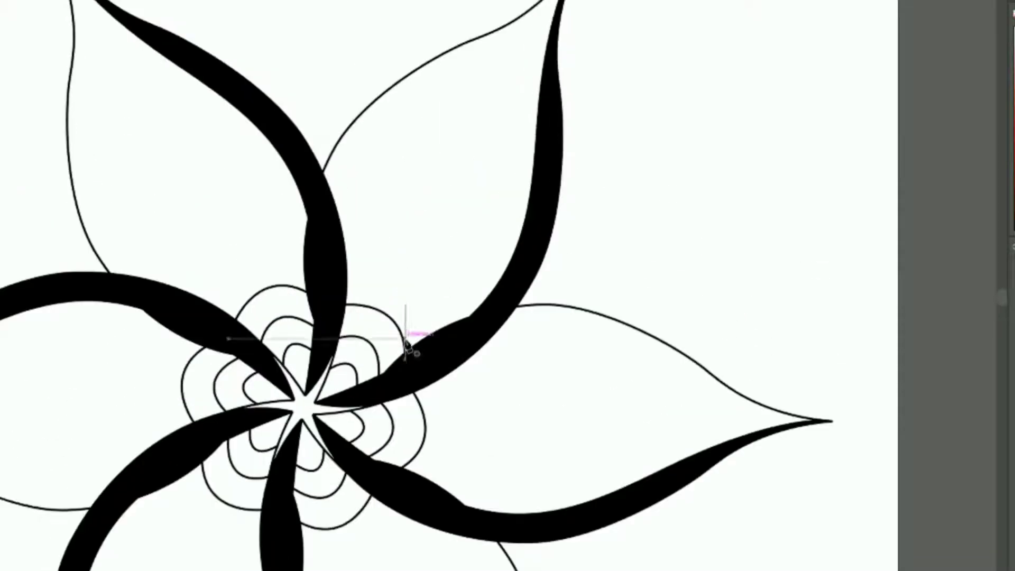
pyautogui.click(405, 346)
pyautogui.moveTo(339, 142); pyautogui.dragTo(236, 119)
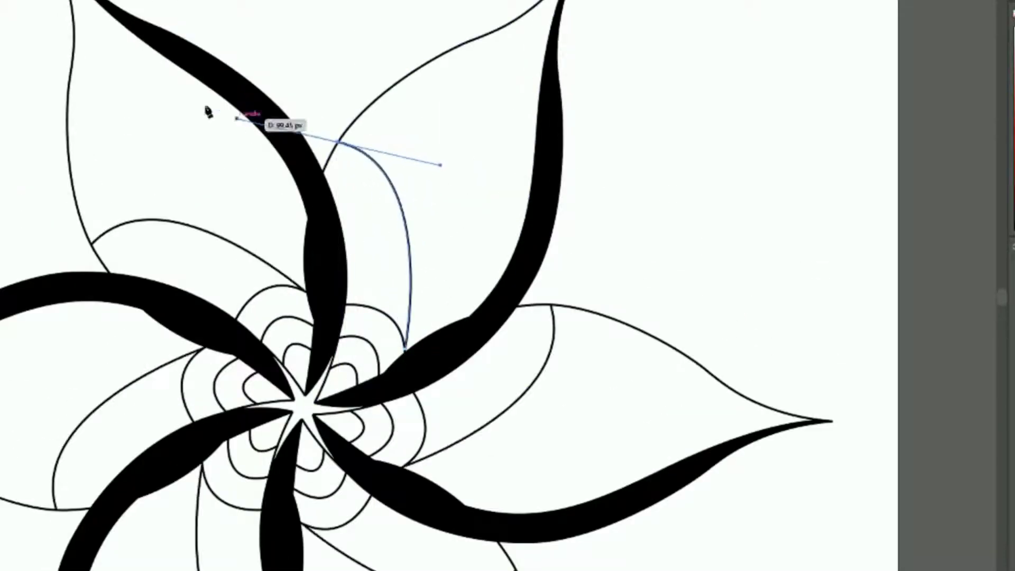
pyautogui.moveTo(405, 348); pyautogui.dragTo(405, 352)
pyautogui.keyDown('ctrl'); pyautogui.click(373, 259); pyautogui.keyUp('ctrl')
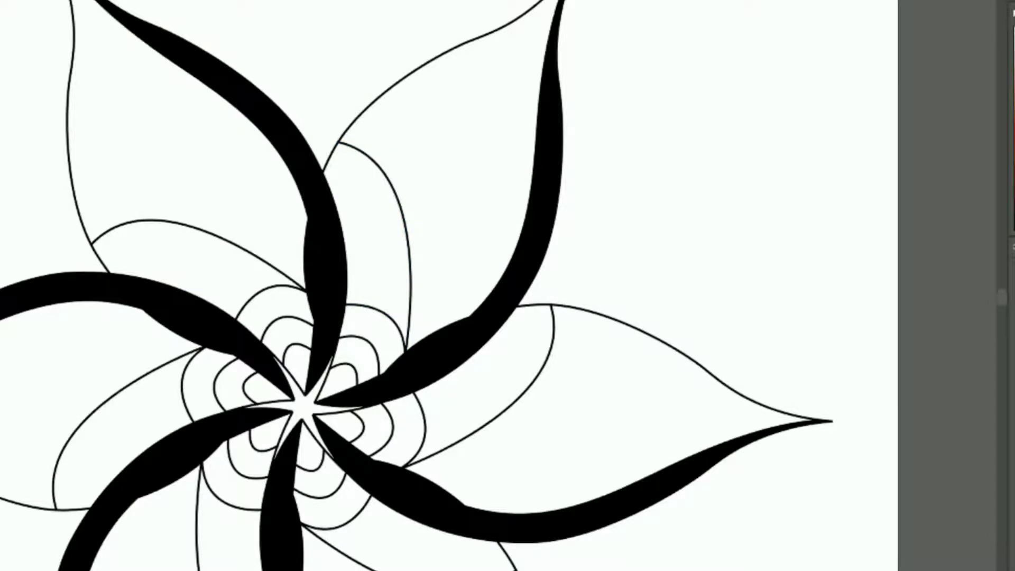
# - Draw two more curved lines inside the first one, running from the petal's thin edge down to the central arcs
pyautogui.click(328, 160)
pyautogui.moveTo(385, 313); pyautogui.dragTo(385, 453)
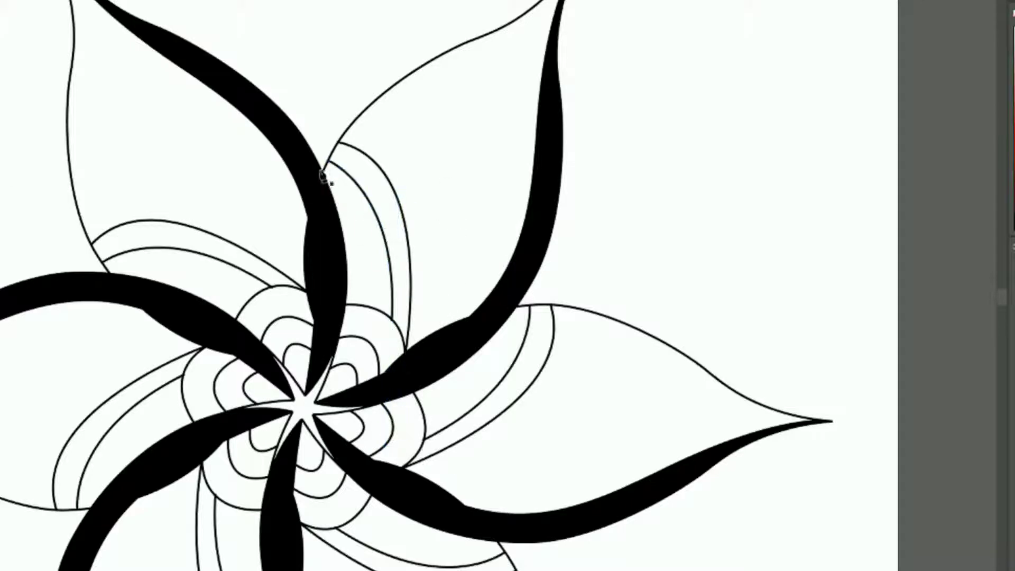
pyautogui.click(322, 174)
pyautogui.moveTo(364, 307); pyautogui.dragTo(352, 395)
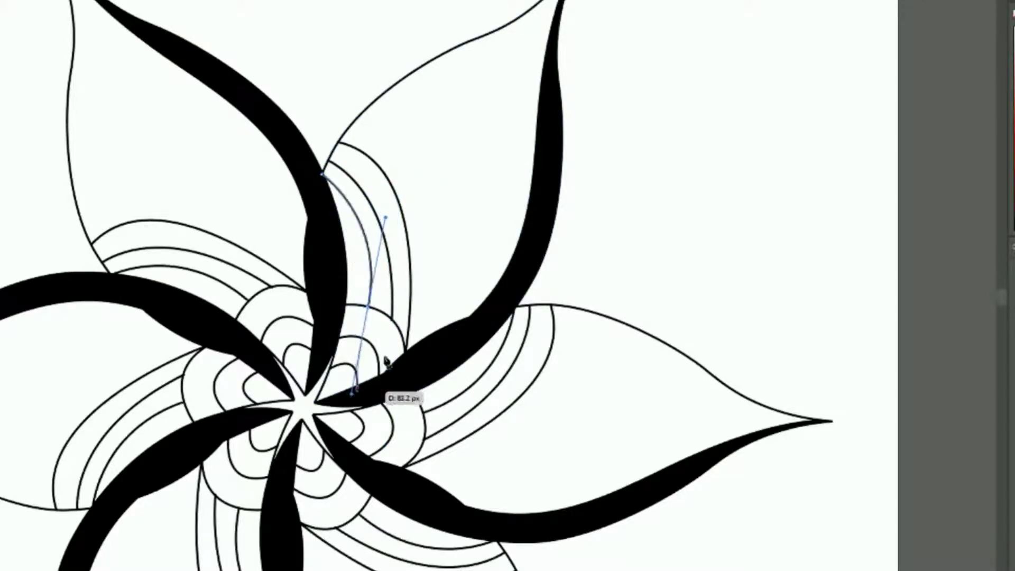
pyautogui.keyDown('ctrl'); pyautogui.click(433, 201); pyautogui.keyUp('ctrl')
# - Adjust the end points and handles of the outer and middle curved lines to even out their spacing
pyautogui.moveTo(328, 160); pyautogui.dragTo(344, 136)
pyautogui.click(357, 159)
pyautogui.click(339, 143)
pyautogui.click(338, 142)
pyautogui.moveTo(446, 158); pyautogui.dragTo(440, 172)
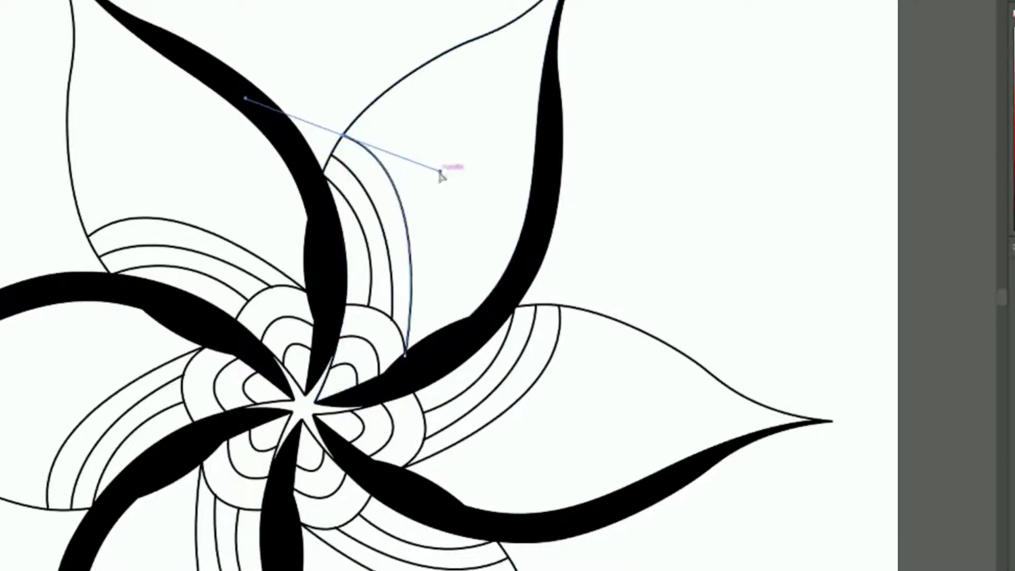
pyautogui.moveTo(391, 320); pyautogui.dragTo(386, 314)
pyautogui.press('Escape')
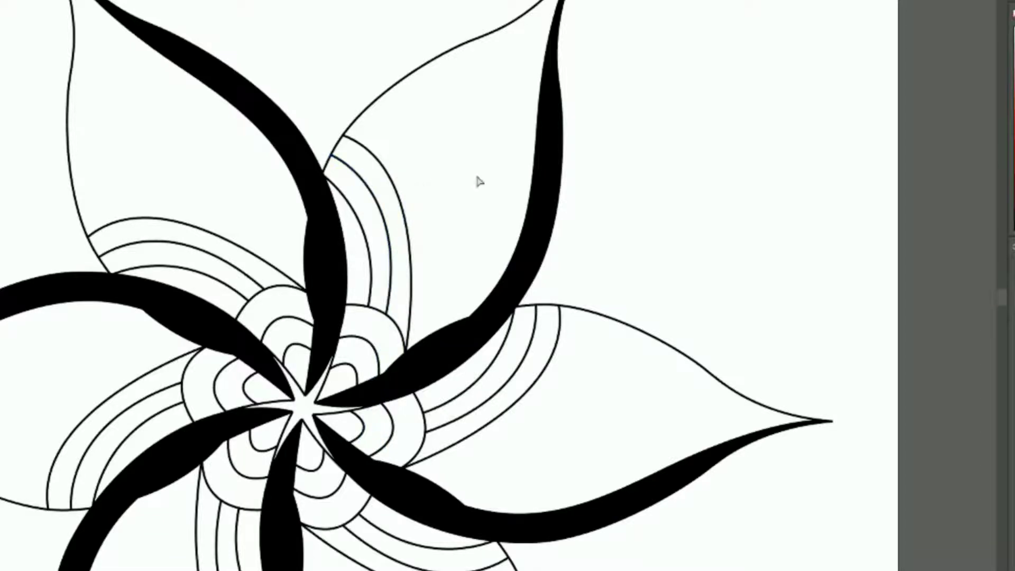
# - Draw three stacked arcs with the Pen tool between the outer curved line and the petal's thick black edge
pyautogui.click(409, 308)
pyautogui.moveTo(467, 317)
pyautogui.mouseDown()
pyautogui.moveTo(471, 358)
pyautogui.moveTo(483, 356)
pyautogui.mouseUp()
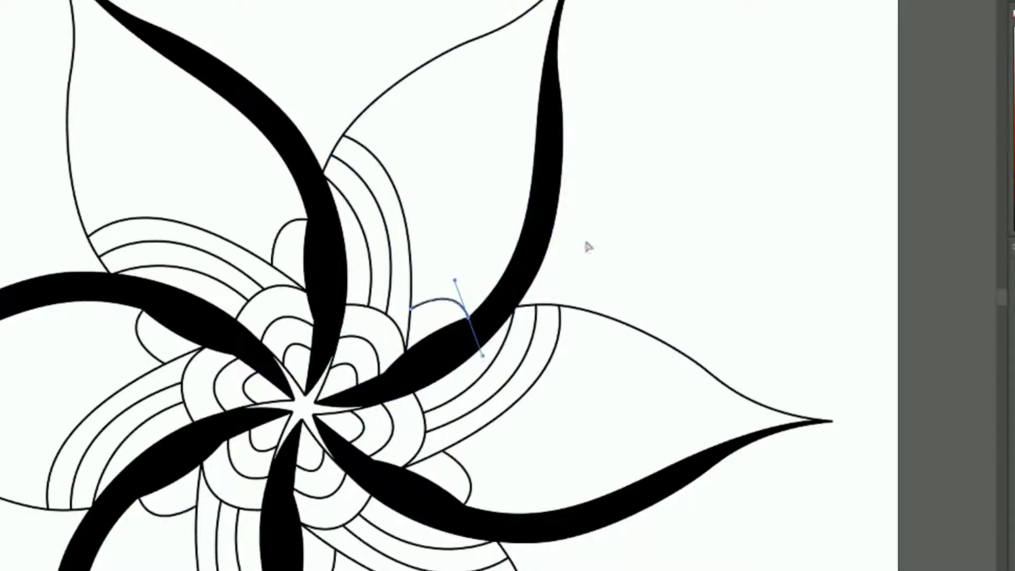
pyautogui.keyDown('ctrl'); pyautogui.click(585, 240); pyautogui.keyUp('ctrl')
pyautogui.click(412, 277)
pyautogui.moveTo(492, 291); pyautogui.dragTo(519, 338)
pyautogui.press('Escape')
pyautogui.click(411, 245)
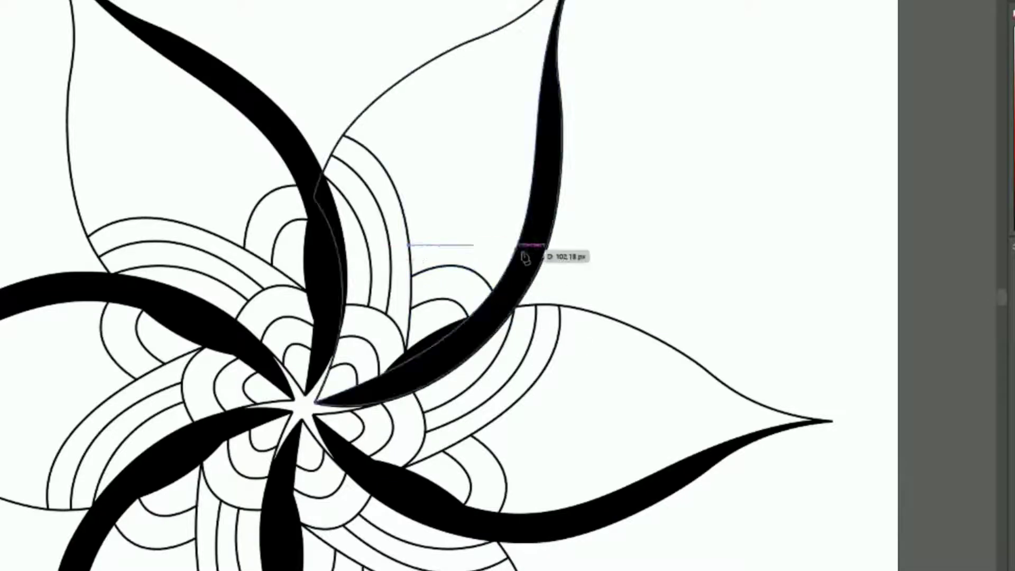
pyautogui.moveTo(513, 259); pyautogui.dragTo(566, 319)
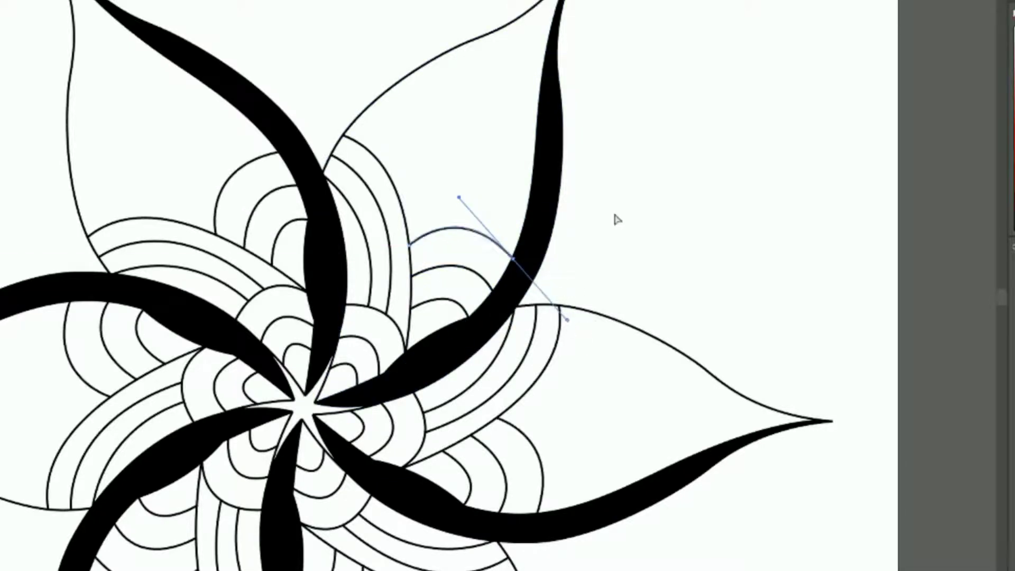
pyautogui.keyDown('ctrl'); pyautogui.click(615, 218); pyautogui.keyUp('ctrl')
# - Draw a spiral about 102 px wide in the empty upper part of the upper-right petal
pyautogui.click(28, 97)
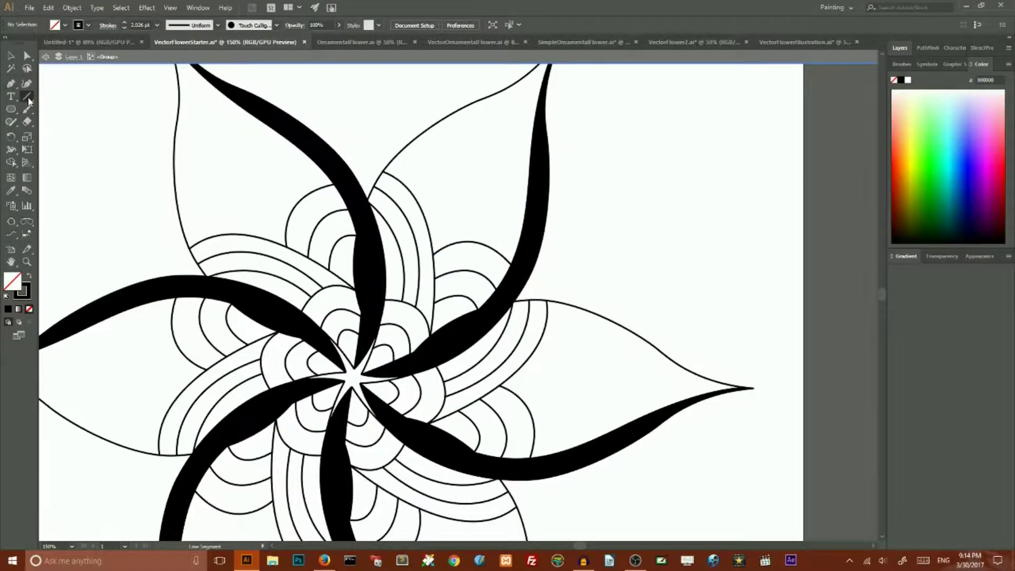
pyautogui.moveTo(29, 101); pyautogui.dragTo(71, 122)
pyautogui.moveTo(453, 159); pyautogui.dragTo(460, 207)
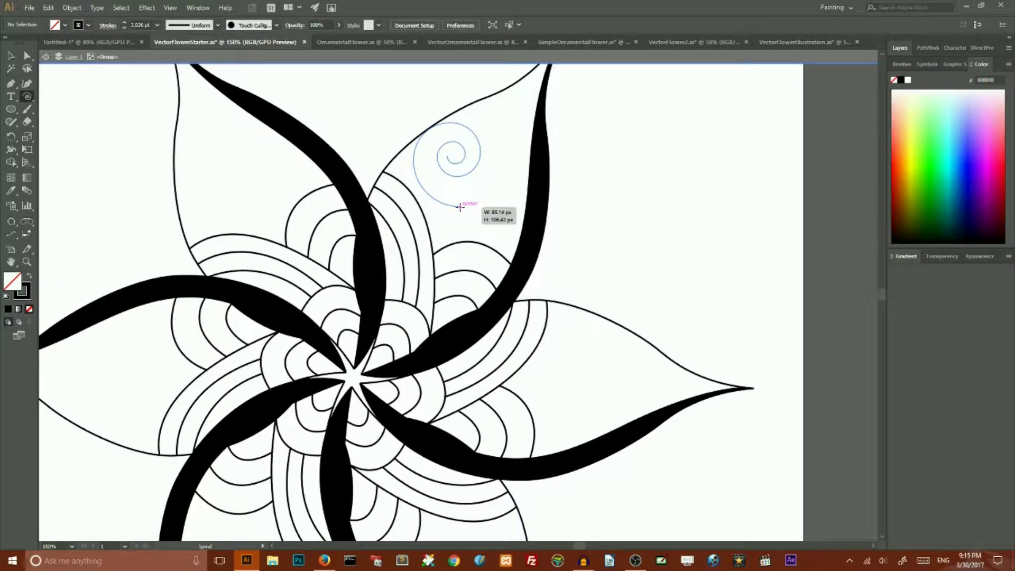
pyautogui.moveTo(460, 207)
pyautogui.mouseDown()
pyautogui.moveTo(478, 218)
pyautogui.moveTo(455, 229)
pyautogui.moveTo(443, 227)
pyautogui.moveTo(445, 218)
pyautogui.moveTo(447, 232)
pyautogui.moveTo(451, 213)
pyautogui.mouseUp()
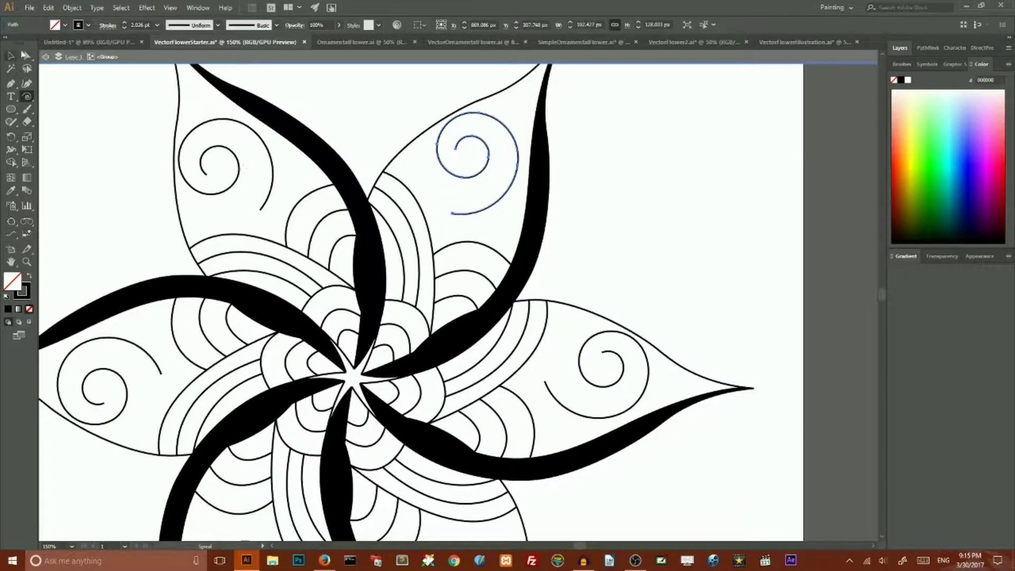
# - Reshape the spiral's tail, shrink the spiral and position it so that its tail meets the junction of the curved line and top arc
pyautogui.press('a')
pyautogui.click(473, 214)
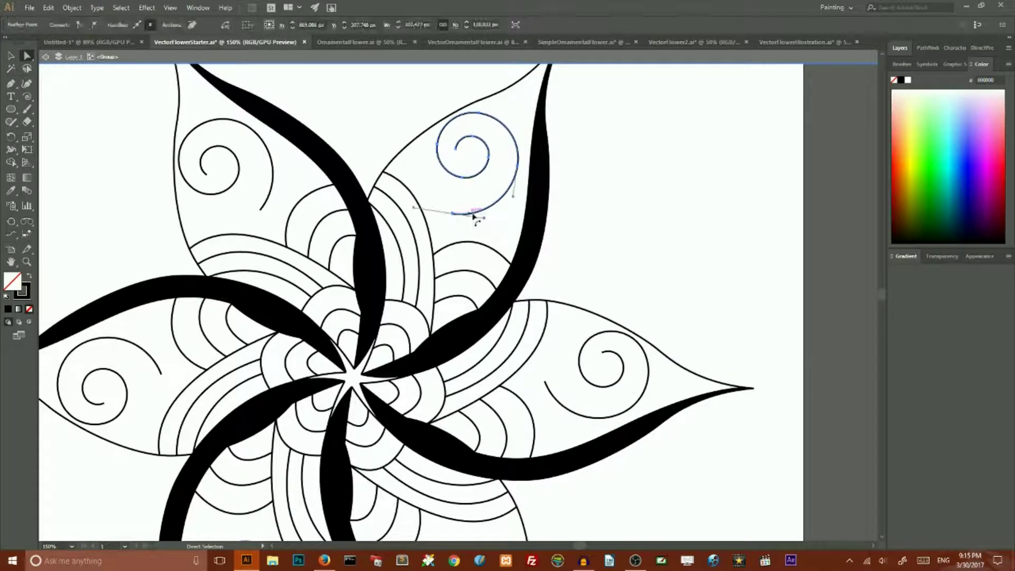
pyautogui.click(485, 218)
pyautogui.moveTo(484, 218); pyautogui.dragTo(460, 192)
pyautogui.click(10, 58)
pyautogui.moveTo(515, 144); pyautogui.dragTo(508, 159)
pyautogui.moveTo(514, 125)
pyautogui.mouseDown()
pyautogui.moveTo(521, 135)
pyautogui.moveTo(503, 170)
pyautogui.moveTo(493, 162)
pyautogui.mouseUp()
pyautogui.click(496, 149)
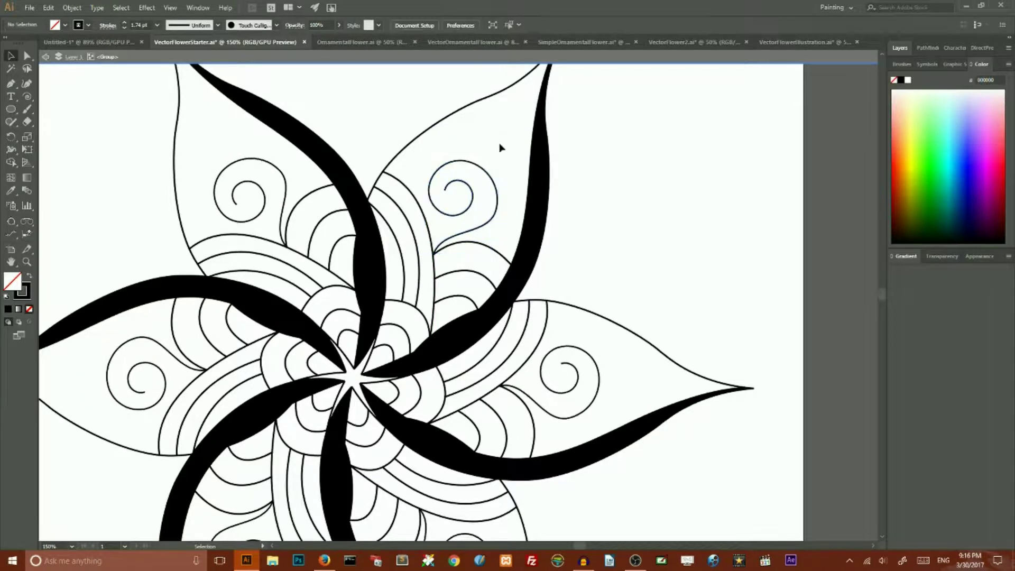
# - Draw a curved line from the petal's tip to its thin left edge and adjust its handle to bring it closer to that edge
pyautogui.scroll(2, 501, 148)
pyautogui.click(10, 83)
pyautogui.moveTo(559, 95)
pyautogui.mouseDown()
pyautogui.moveTo(441, 177)
pyautogui.moveTo(332, 192)
pyautogui.moveTo(338, 174)
pyautogui.mouseUp()
pyautogui.keyDown('ctrl'); pyautogui.click(510, 179); pyautogui.keyUp('ctrl')
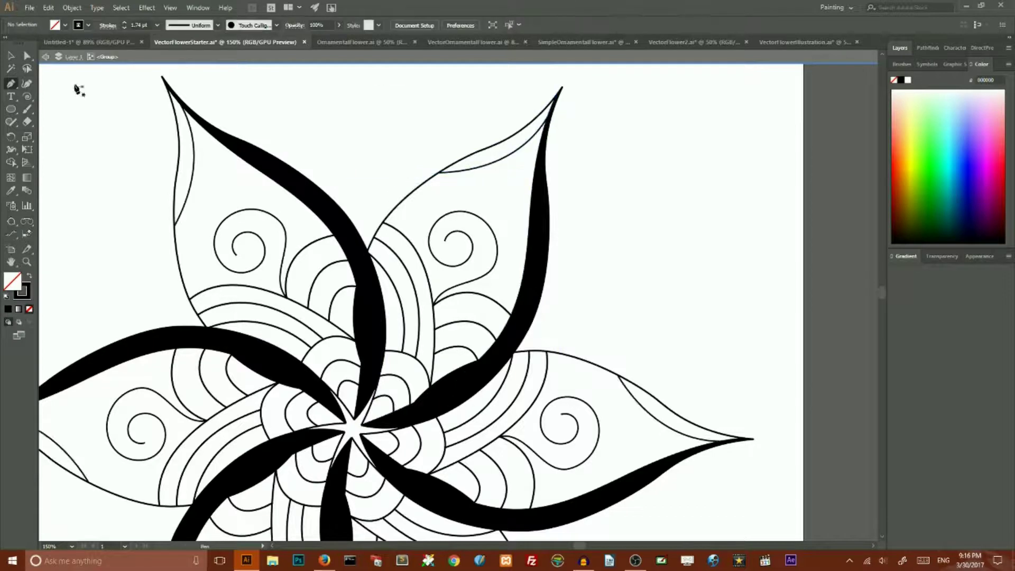
pyautogui.press('a')
pyautogui.click(557, 96)
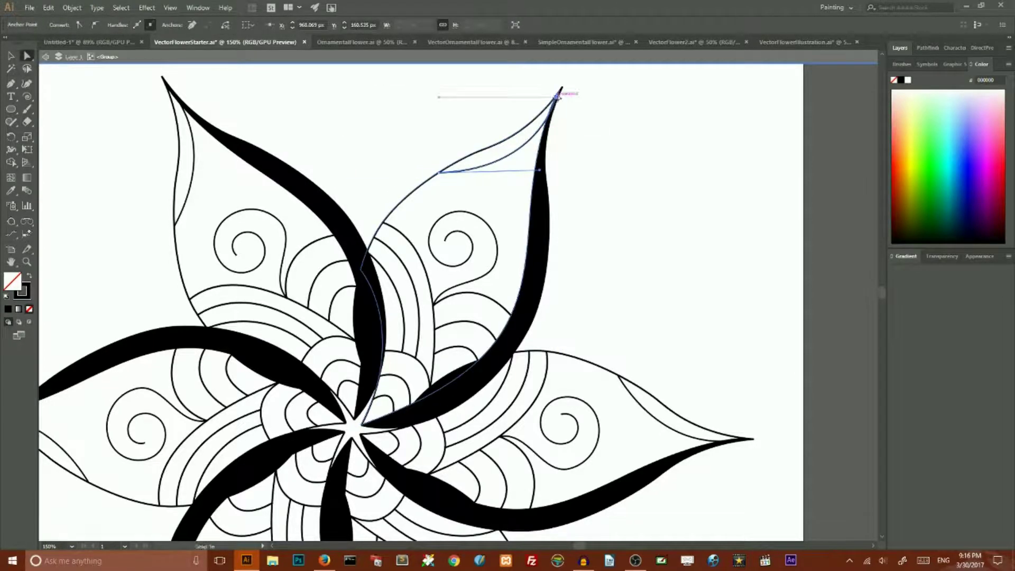
pyautogui.moveTo(540, 170); pyautogui.dragTo(541, 152)
pyautogui.click(591, 144)
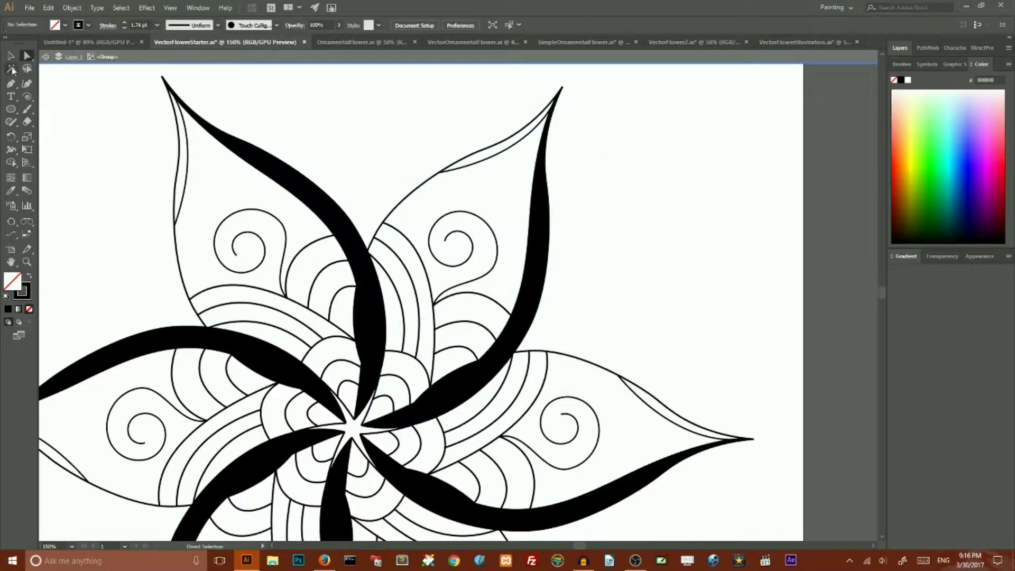
# - Draw a curved line with the Pen tool from the petal's tip down along the inside of its thick black edge
pyautogui.moveTo(12, 84); pyautogui.dragTo(46, 85)
pyautogui.click(558, 93)
pyautogui.moveTo(530, 221); pyautogui.dragTo(540, 324)
pyautogui.keyDown('ctrl'); pyautogui.click(596, 220); pyautogui.keyUp('ctrl')
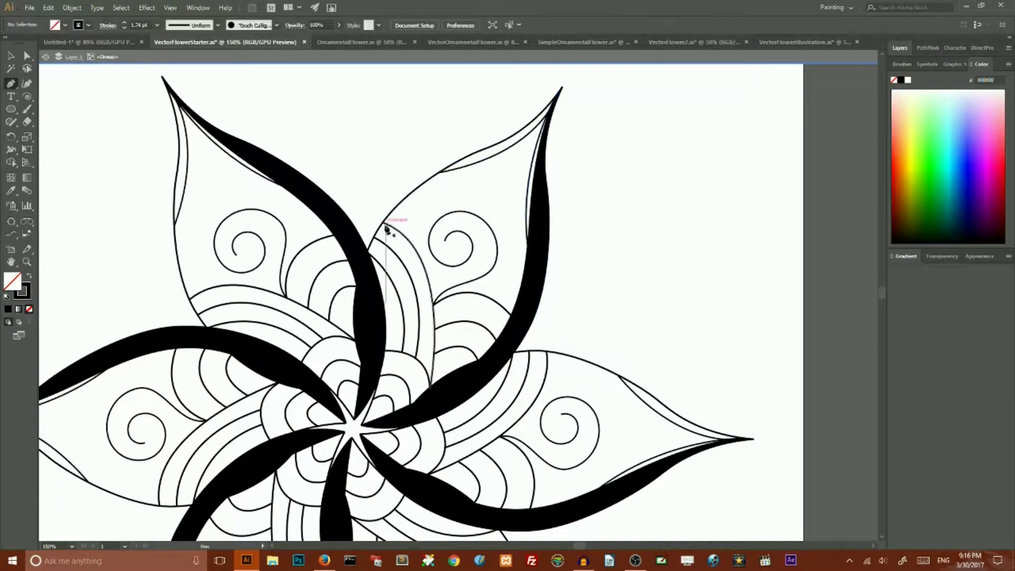
# - Add a second, longer curved line beside each of the two tip curves
pyautogui.click(427, 181)
pyautogui.moveTo(556, 97); pyautogui.dragTo(591, 139)
pyautogui.keyDown('ctrl'); pyautogui.click(570, 273); pyautogui.keyUp('ctrl')
pyautogui.click(552, 232)
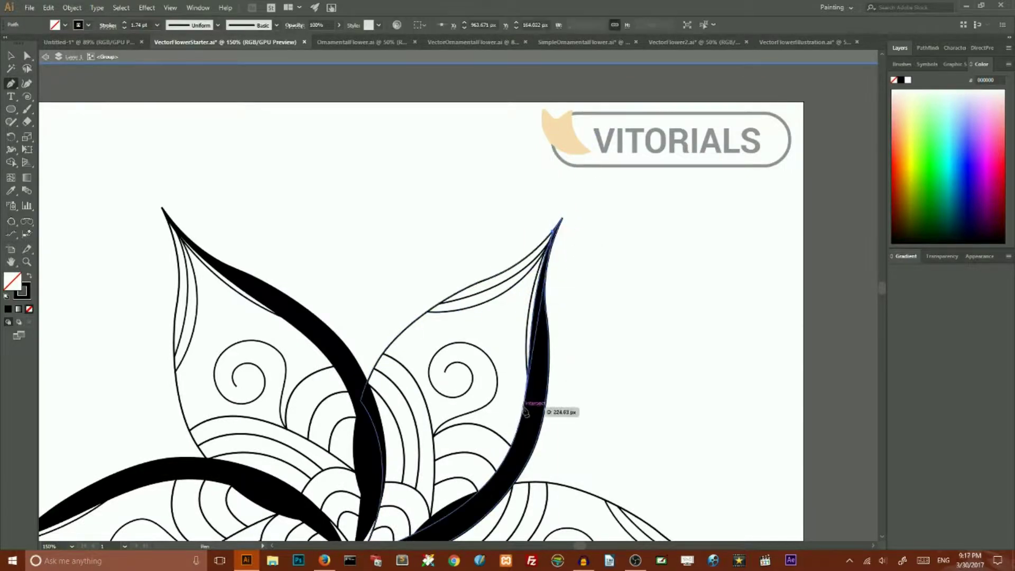
pyautogui.moveTo(524, 411); pyautogui.dragTo(549, 498)
pyautogui.keyDown('ctrl'); pyautogui.click(597, 303); pyautogui.keyUp('ctrl')
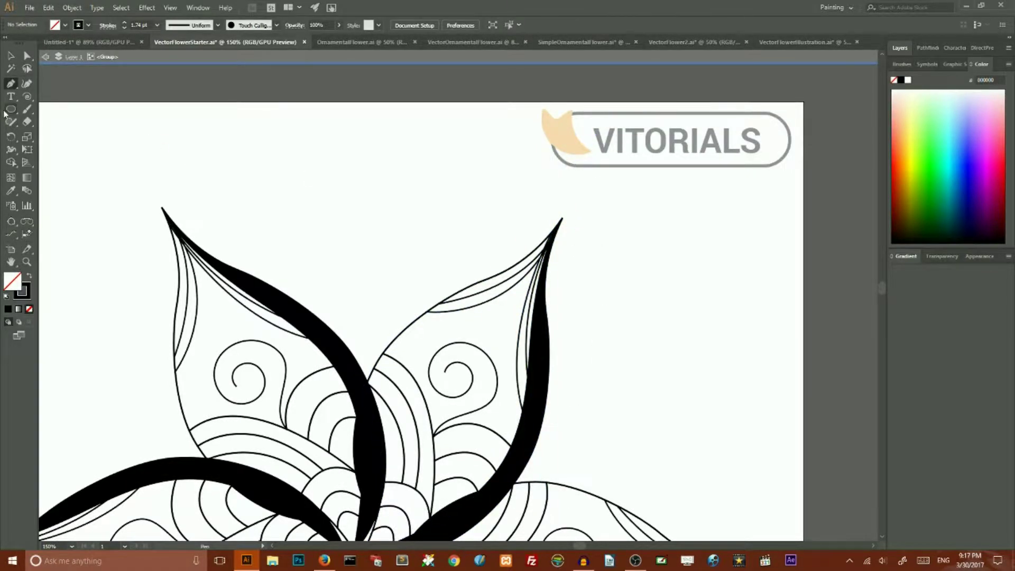
# - Draw a circle about 14 px wide with the Rounded Rectangle tool between the spiral and the petal's tip, and make it solid black
pyautogui.moveTo(12, 109); pyautogui.dragTo(53, 122)
pyautogui.moveTo(496, 315); pyautogui.dragTo(506, 327)
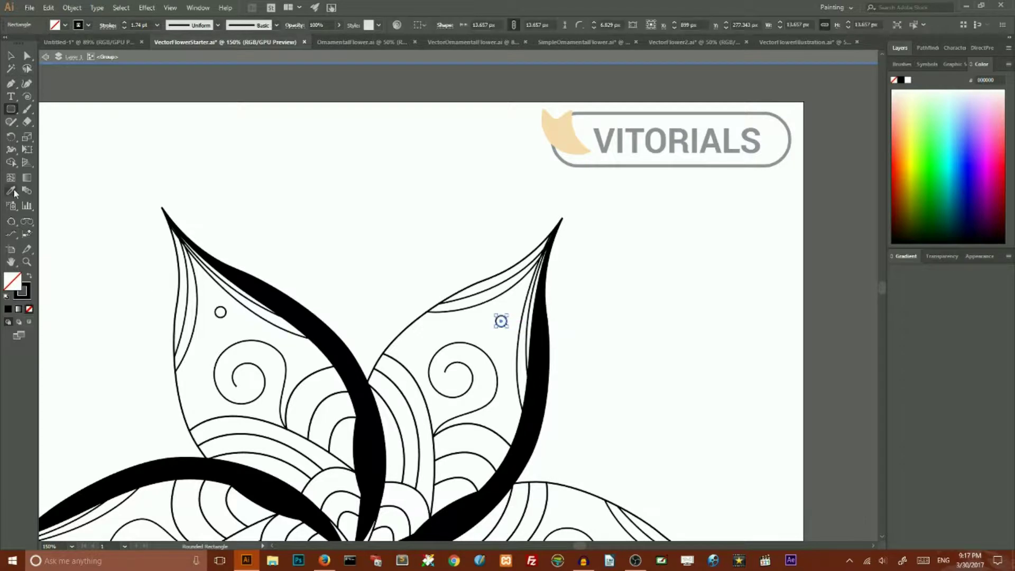
pyautogui.click(30, 276)
pyautogui.click(10, 55)
pyautogui.click(313, 191)
# - Adjust the upper anchor point and handle of an inner curve near the petal's tip
pyautogui.click(27, 56)
pyautogui.click(527, 276)
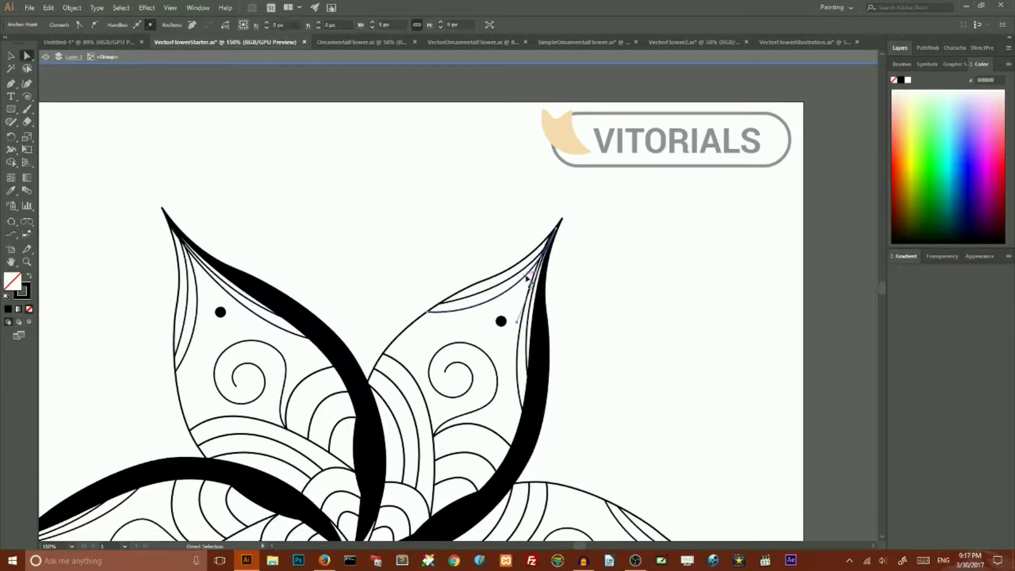
pyautogui.moveTo(556, 229); pyautogui.dragTo(554, 233)
pyautogui.moveTo(516, 324); pyautogui.dragTo(509, 320)
pyautogui.click(557, 274)
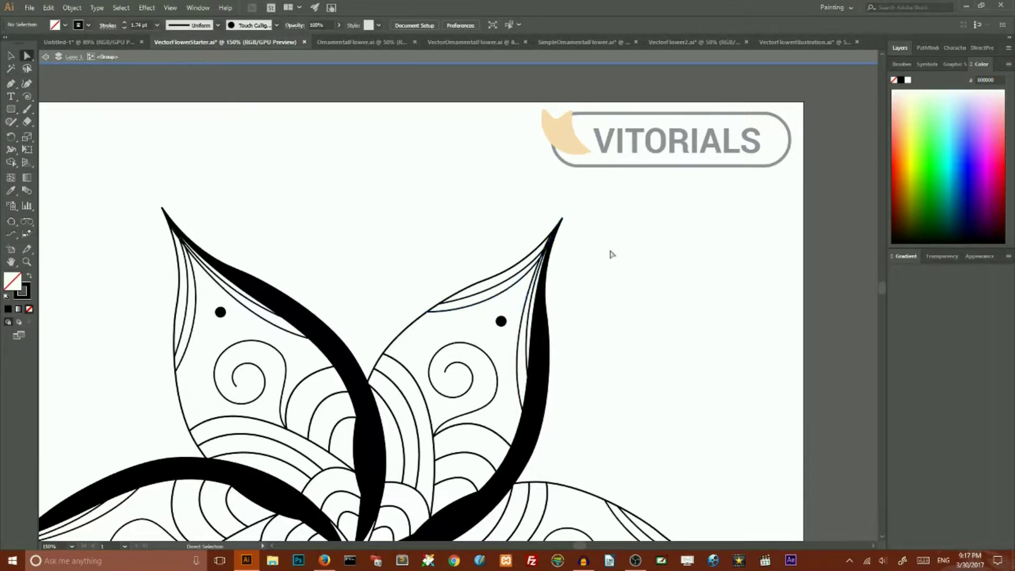
# - Move the upper end of the longer curve beside the thick black edge into the petal's black tip
pyautogui.hotkey('ctrl', '+')
pyautogui.hotkey('ctrl', '+')
pyautogui.hotkey('ctrl', '+')
pyautogui.hotkey('ctrl', '+')
pyautogui.scroll(1, 762, 243)
pyautogui.moveTo(833, 92); pyautogui.dragTo(842, 101)
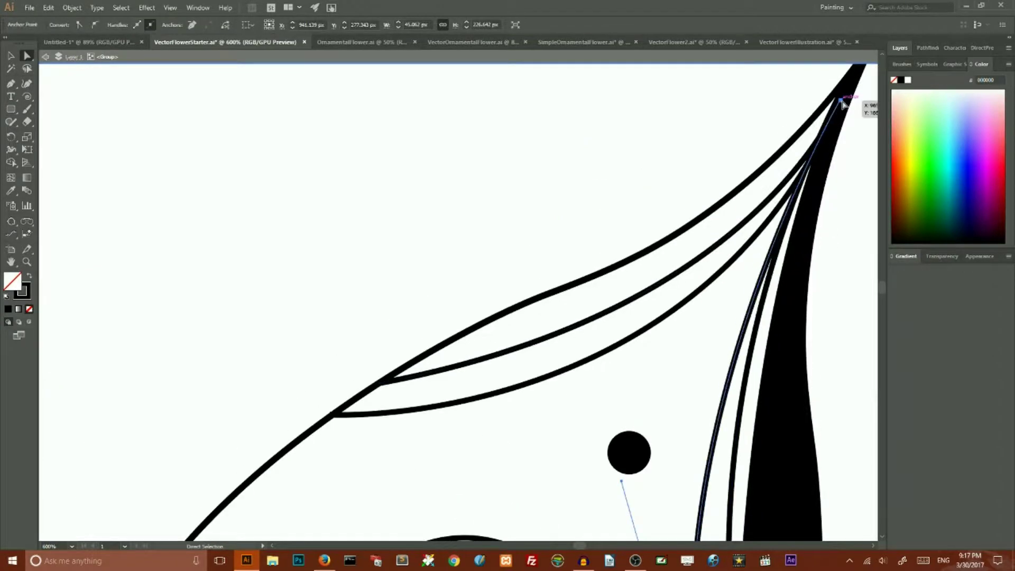
pyautogui.click(832, 258)
pyautogui.hotkey('ctrl', '-')
pyautogui.hotkey('ctrl', '-')
pyautogui.hotkey('ctrl', '-')
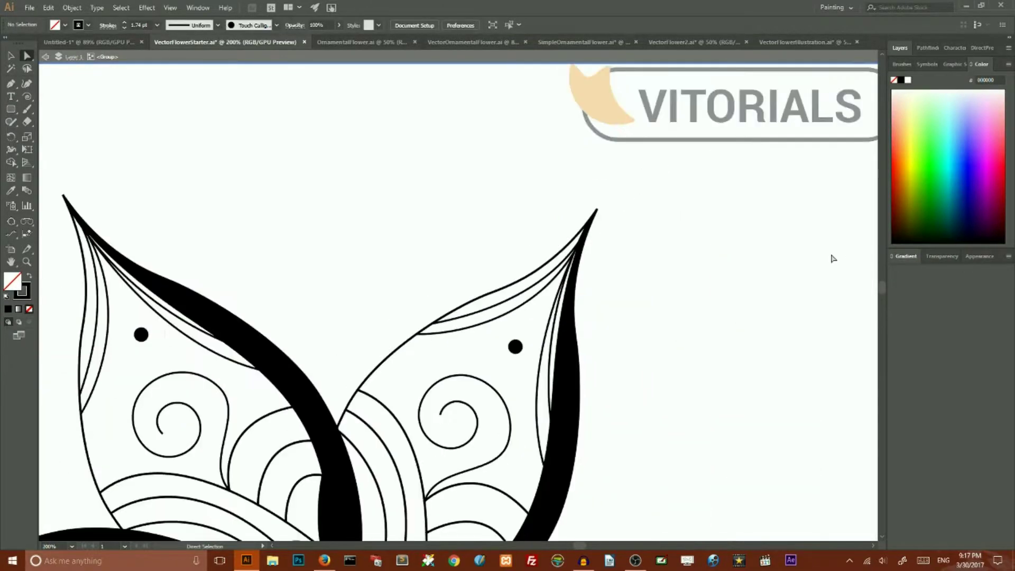
# - Add two progressively smaller copies of the black dot in a row toward the petal's tip, fine-tune the middle one and deselect
pyautogui.scroll(-5, 832, 259)
pyautogui.moveTo(514, 206)
pyautogui.mouseDown()
pyautogui.moveTo(533, 184)
pyautogui.moveTo(504, 216)
pyautogui.mouseUp()
pyautogui.click(545, 211)
pyautogui.moveTo(533, 184); pyautogui.dragTo(523, 196)
pyautogui.moveTo(524, 196); pyautogui.dragTo(536, 174)
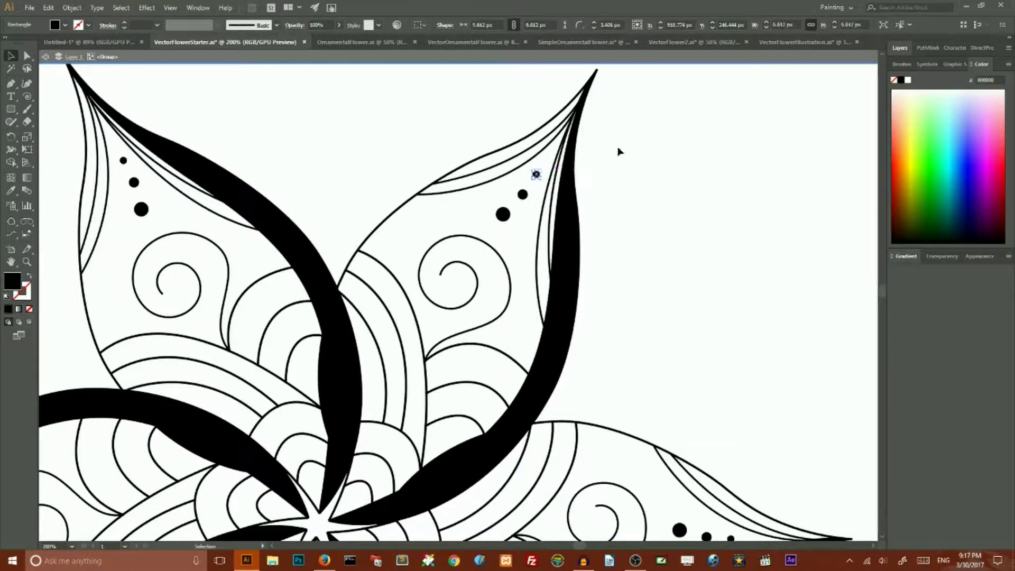
pyautogui.click(522, 195)
pyautogui.click(659, 182)
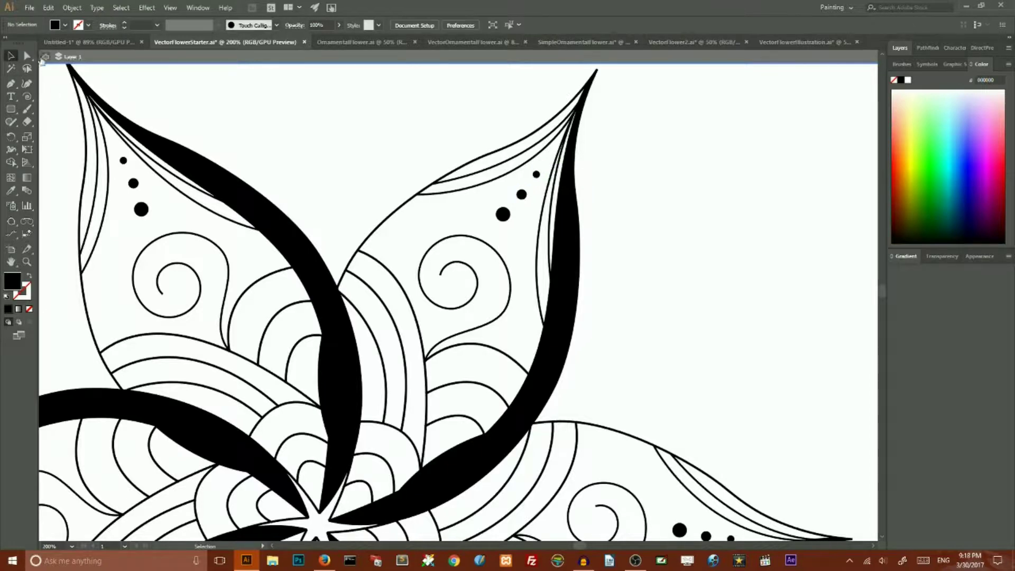
# - Draw a polar grid about 50 px wide with five radial dividers over the flower's center and nudge it slightly left
pyautogui.scroll(-5, 645, 177)
pyautogui.moveTo(578, 545); pyautogui.dragTo(571, 545)
pyautogui.scroll(-2, 564, 374)
pyautogui.hotkey('ctrl', '+')
pyautogui.hotkey('ctrl', '+')
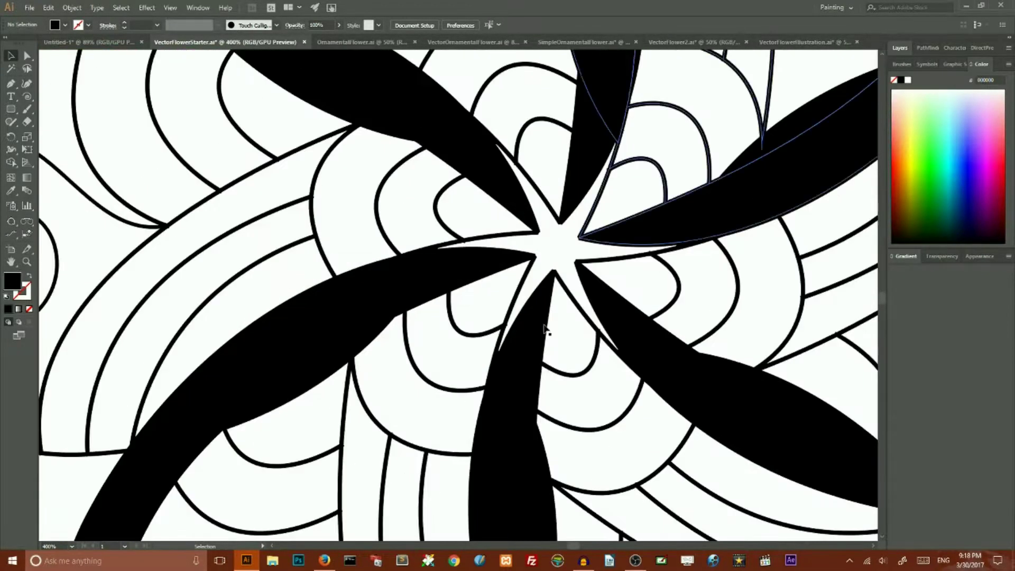
pyautogui.moveTo(26, 97); pyautogui.dragTo(80, 144)
pyautogui.click(79, 147)
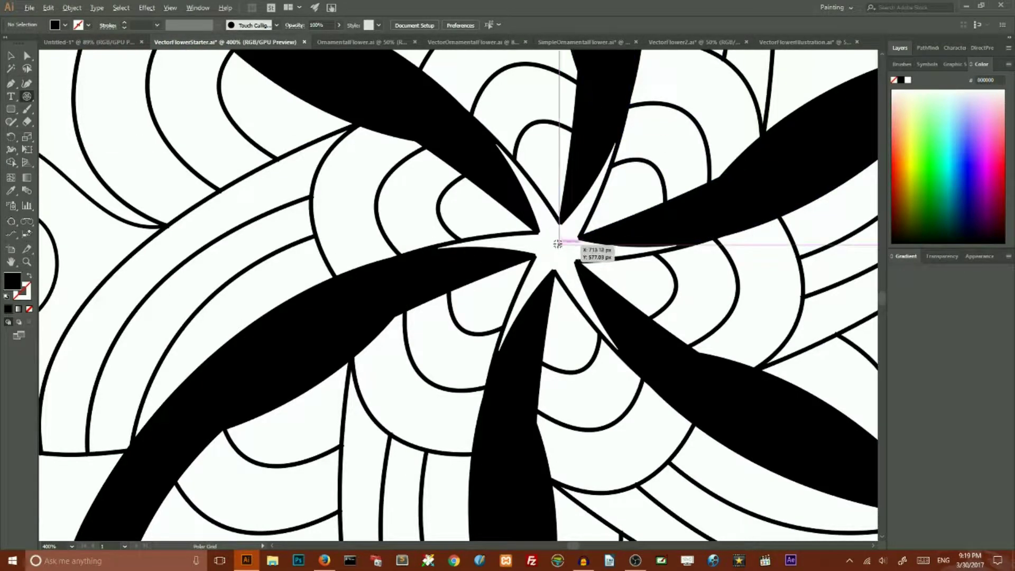
pyautogui.moveTo(558, 244); pyautogui.dragTo(612, 288)
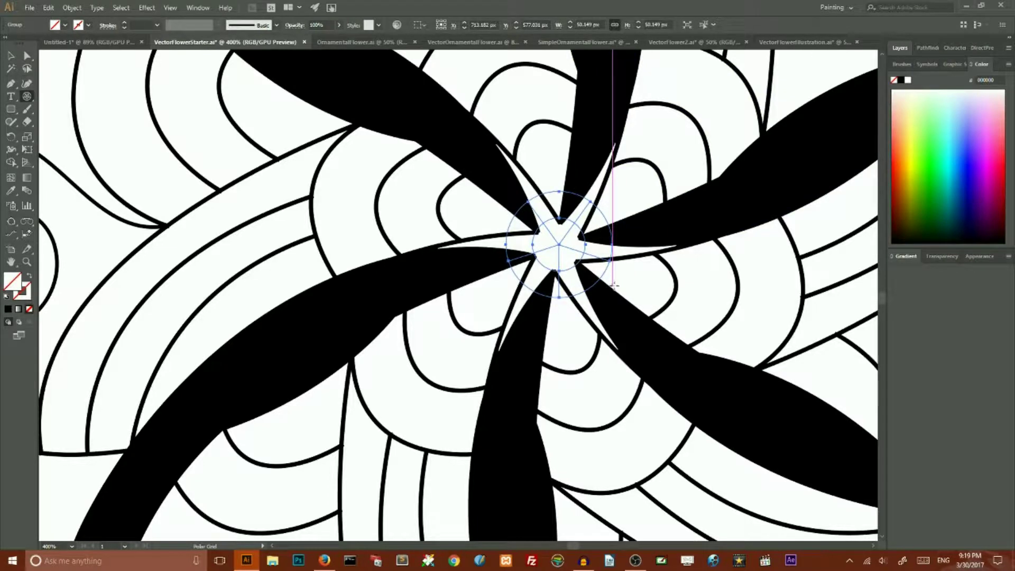
pyautogui.press('Left')
pyautogui.press('Left')
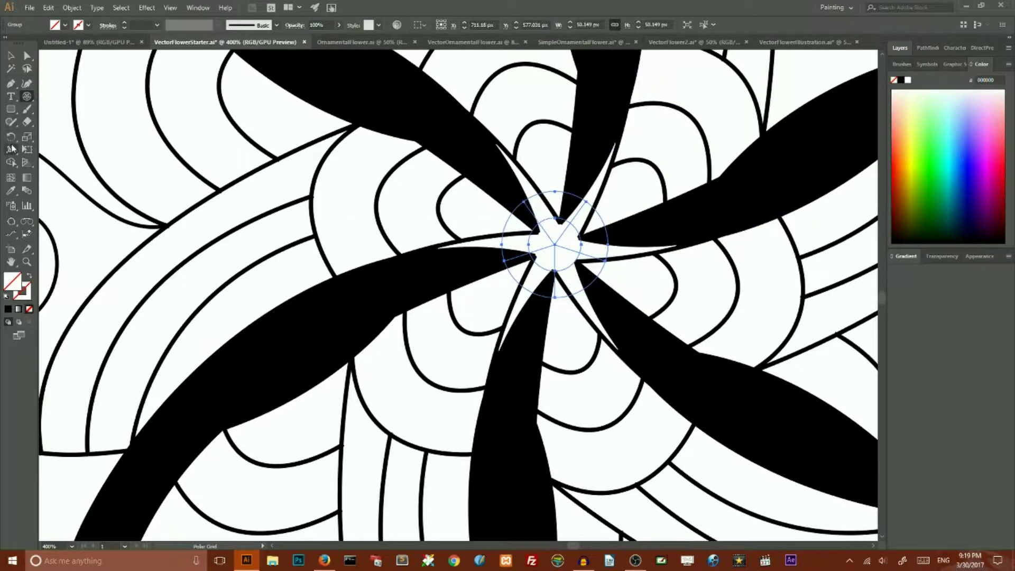
# - Copy the black stroke of a petal's inner arc onto the polar grid and shrink the grid to about 45.5 px around the center
pyautogui.click(653, 163)
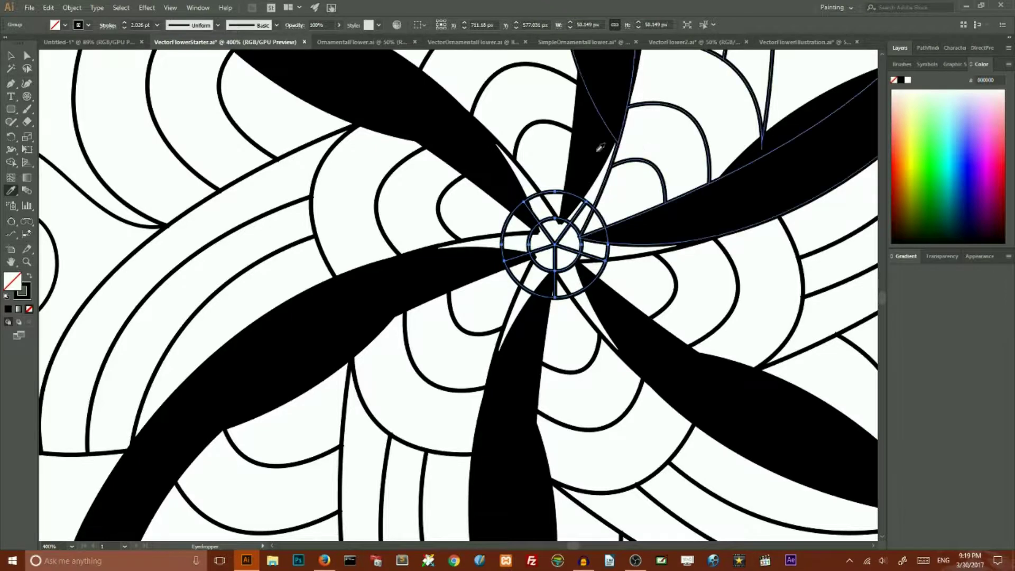
pyautogui.click(28, 55)
pyautogui.hotkey('ctrl', '=')
pyautogui.hotkey('ctrl', '=')
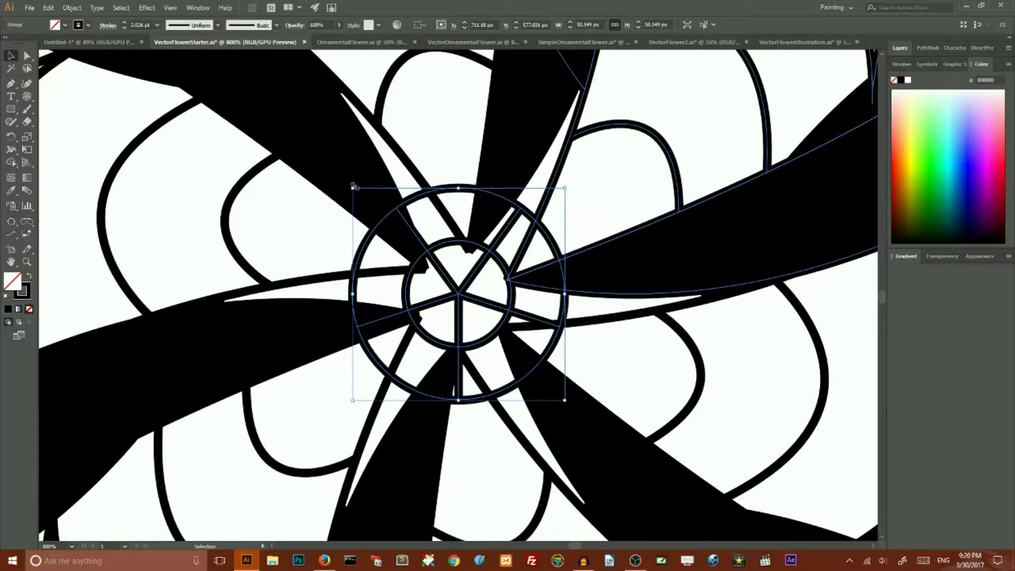
pyautogui.moveTo(352, 185); pyautogui.dragTo(366, 201)
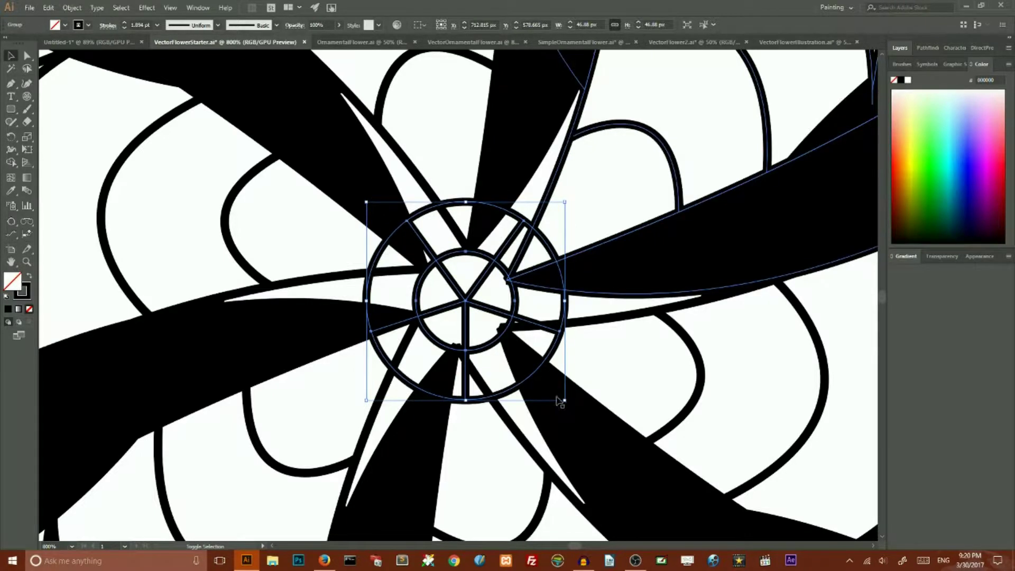
pyautogui.moveTo(565, 400); pyautogui.dragTo(562, 396)
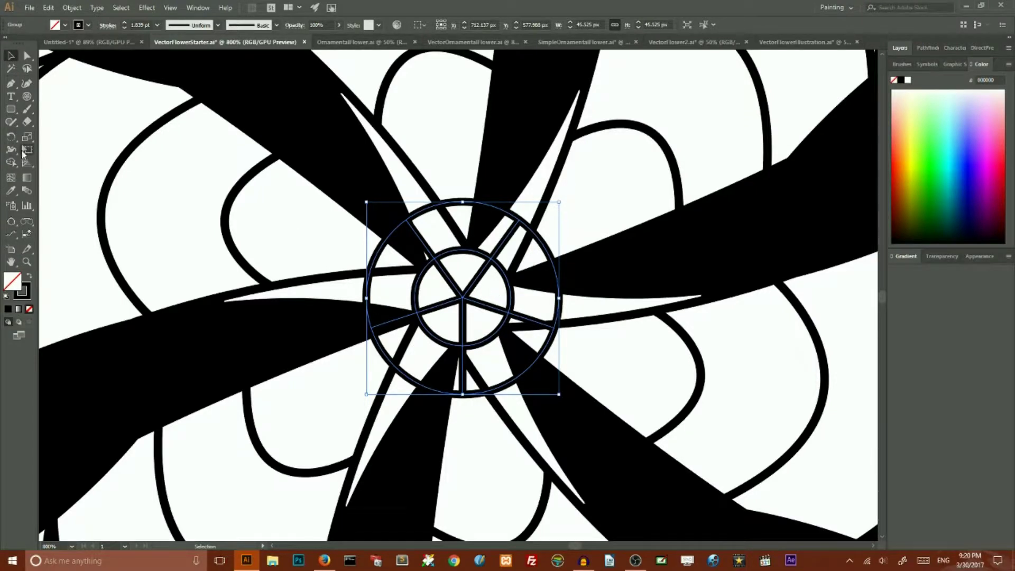
# - Form one inner wedge of the polar grid into its own shape with the Shape Builder tool and deselect
pyautogui.click(11, 163)
pyautogui.click(495, 293)
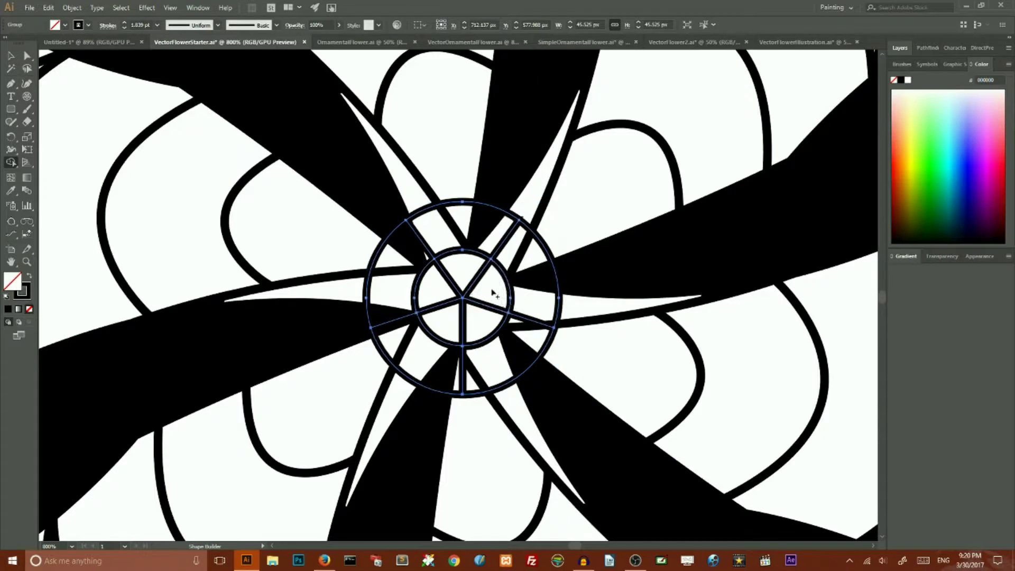
pyautogui.click(13, 59)
pyautogui.click(413, 183)
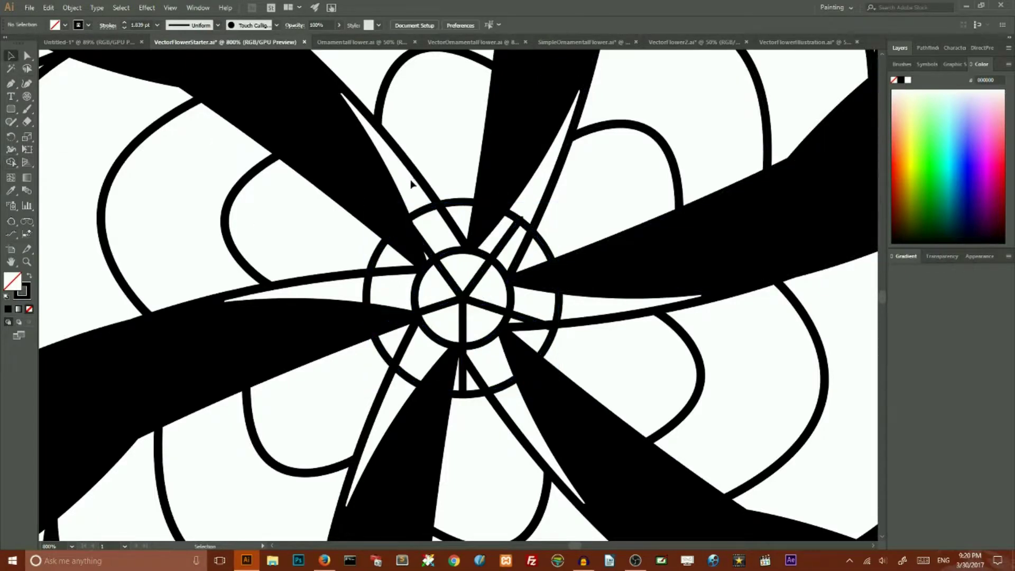
# - Ungroup the polar grid and delete all its pieces except the inner wedge made with the Shape Builder
pyautogui.click(426, 214)
pyautogui.rightClick(426, 215)
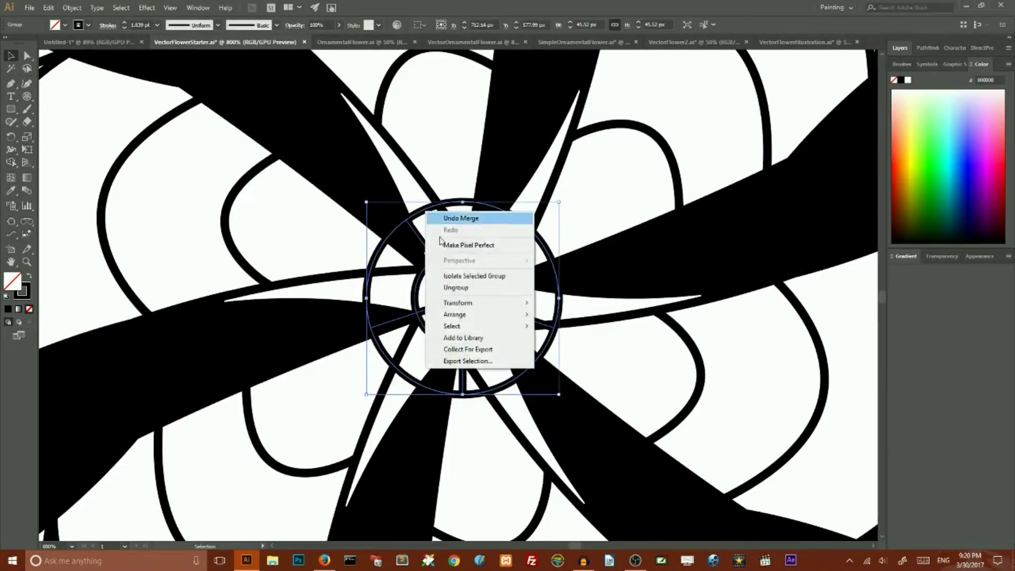
pyautogui.click(444, 287)
pyautogui.click(427, 212)
pyautogui.press('Delete')
pyautogui.hotkey('ctrl', 'z')
pyautogui.rightClick(426, 210)
pyautogui.click(444, 282)
pyautogui.click(446, 270)
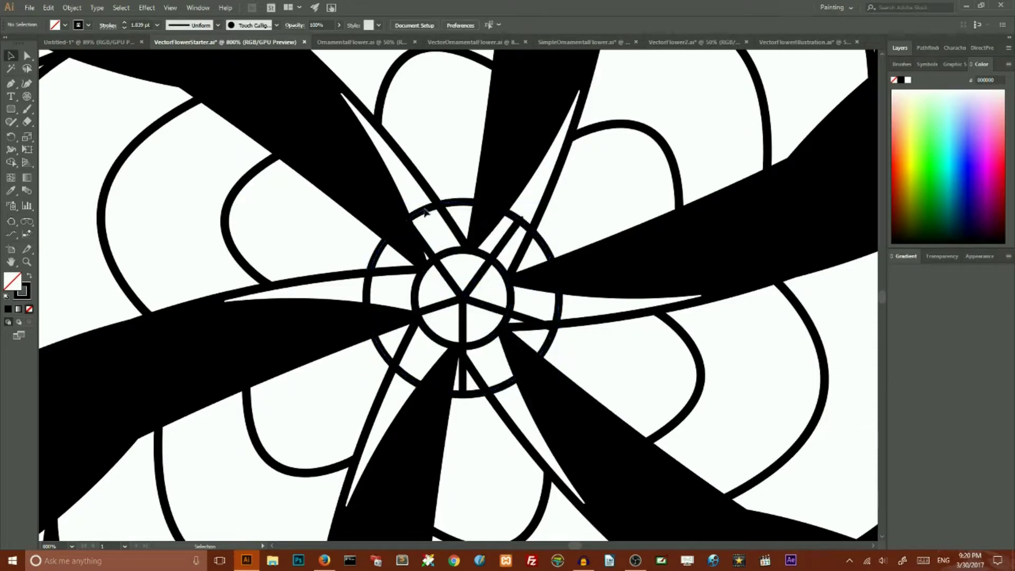
pyautogui.click(427, 210)
pyautogui.press('Delete')
pyautogui.hotkey('ctrl', 'z')
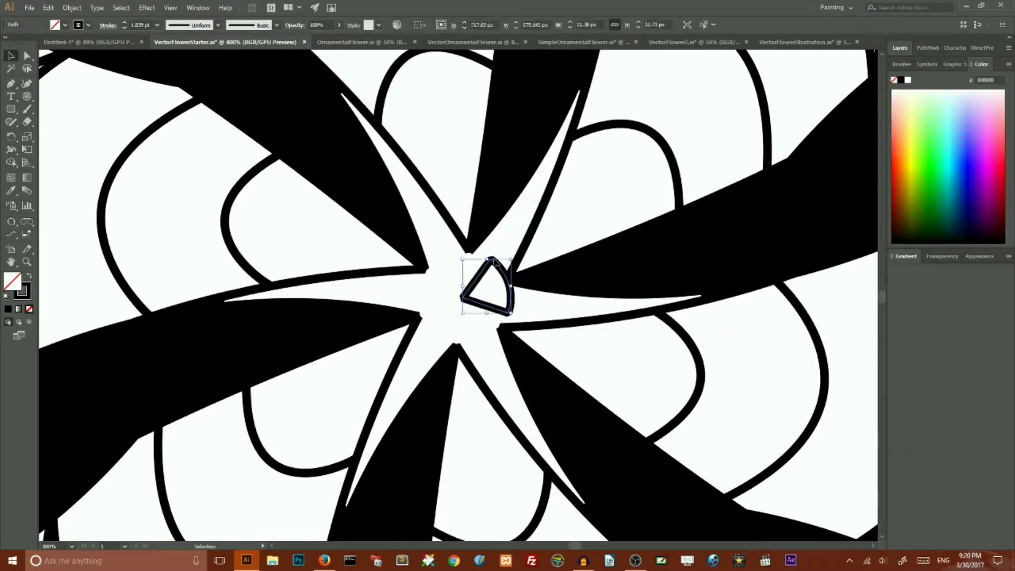
# - Rotate and shrink the wedge to about 10 px so it fits between two neighbouring petal bases, and fill it with black
pyautogui.moveTo(494, 263)
pyautogui.mouseDown()
pyautogui.moveTo(483, 248)
pyautogui.moveTo(499, 227)
pyautogui.mouseUp()
pyautogui.moveTo(441, 258); pyautogui.dragTo(448, 262)
pyautogui.click(29, 276)
pyautogui.click(29, 276)
pyautogui.click(8, 310)
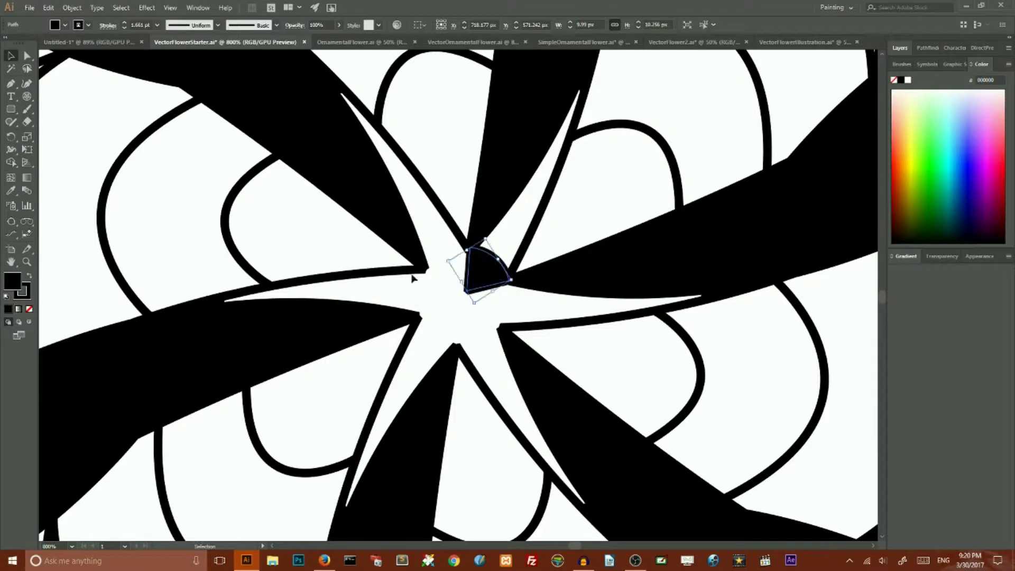
# - Set the wedge's stroke to 2 pt and repeat it around the flower's center by reapplying the last Transform effect
pyautogui.click(124, 23)
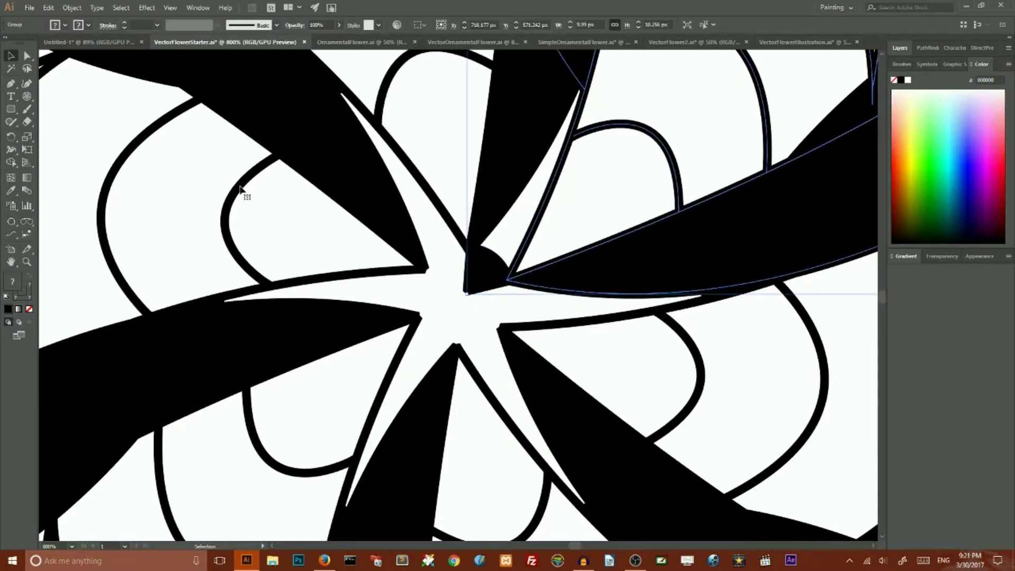
pyautogui.click(489, 311)
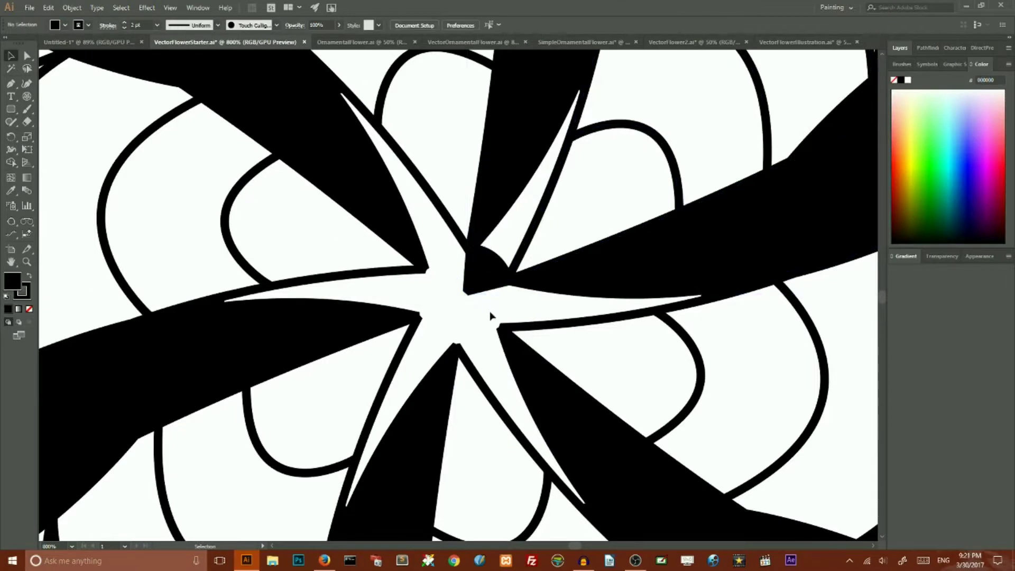
pyautogui.click(484, 273)
pyautogui.click(107, 25)
pyautogui.click(52, 66)
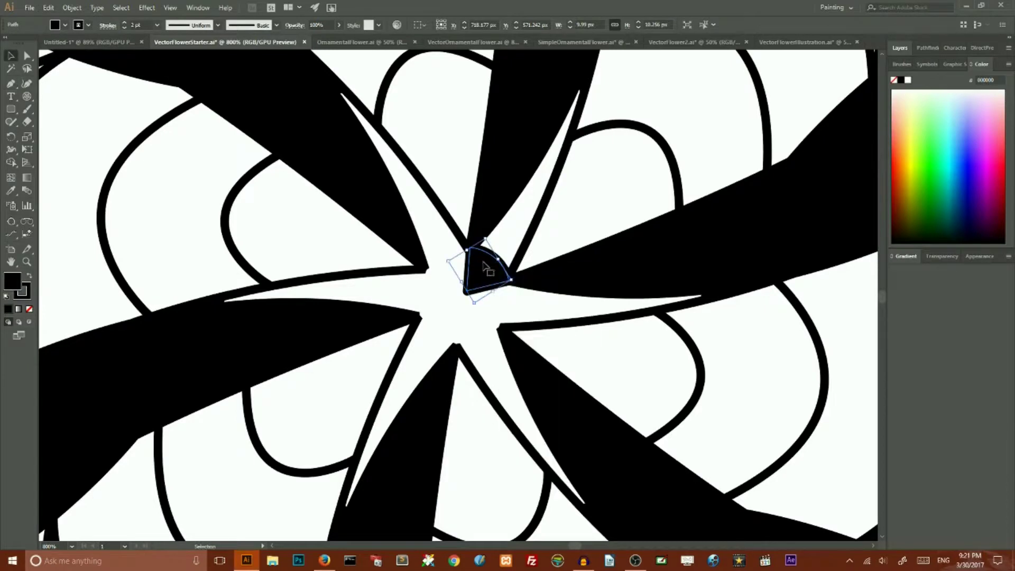
pyautogui.click(147, 7)
pyautogui.click(153, 19)
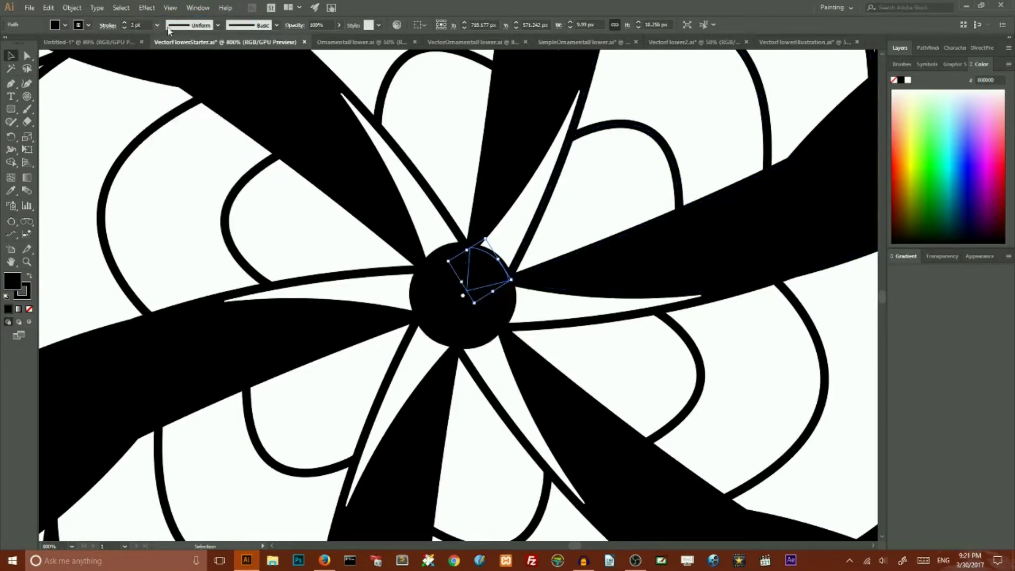
# - Add an anchor point on the wedge's outer arc and move it outward into the white gap between the petals
pyautogui.moveTo(11, 85); pyautogui.dragTo(59, 110)
pyautogui.click(495, 258)
pyautogui.click(501, 264)
pyautogui.press('a')
pyautogui.moveTo(495, 258); pyautogui.dragTo(532, 200)
pyautogui.click(574, 311)
pyautogui.moveTo(532, 200); pyautogui.dragTo(584, 89)
pyautogui.hotkey('ctrl', 'z')
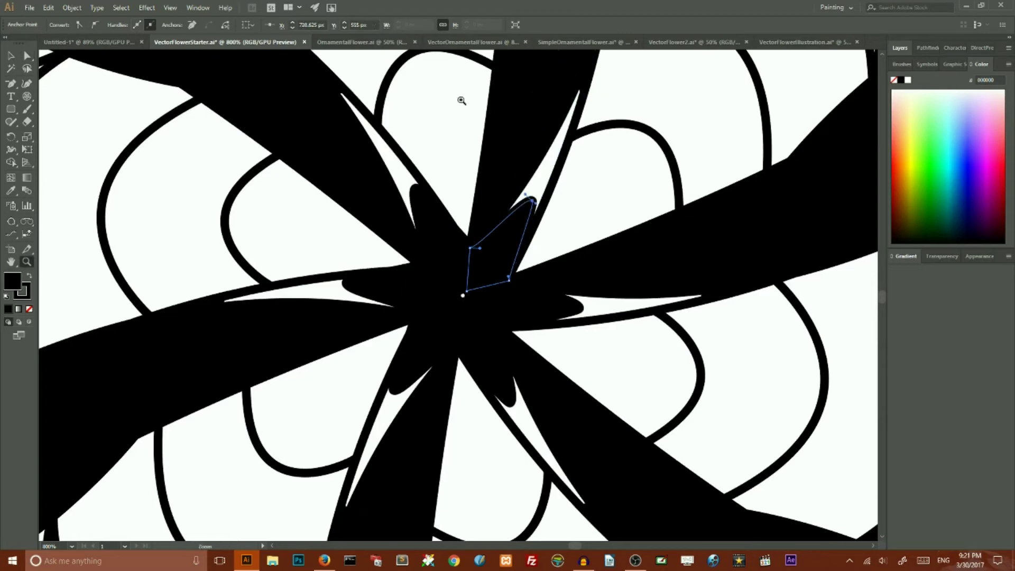
# - Adjust the new anchor point's handle to round the wedge's outer tip, leave its inner corner in place and deselect
pyautogui.press('v')
pyautogui.press('a')
pyautogui.moveTo(535, 203); pyautogui.dragTo(515, 191)
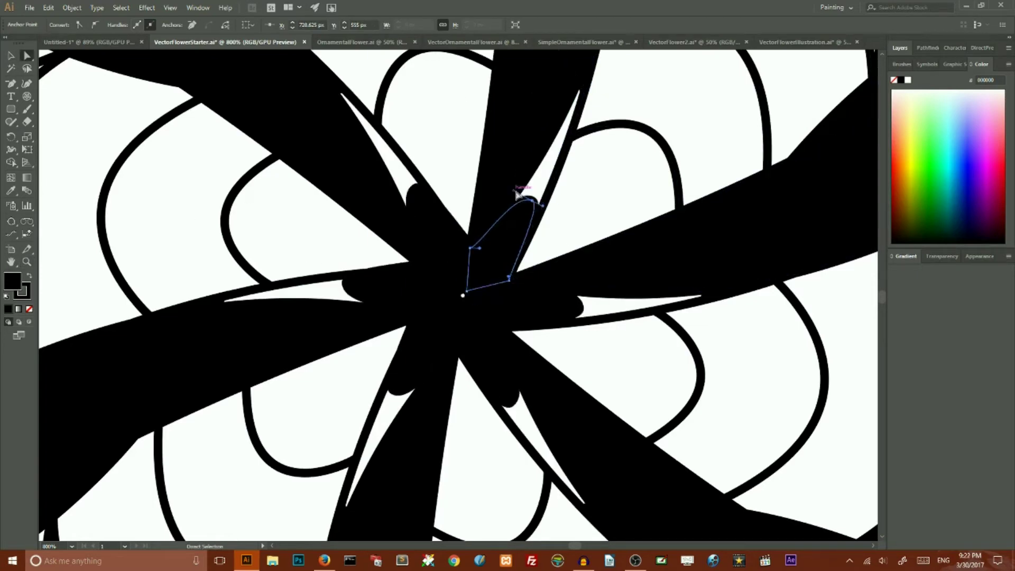
pyautogui.moveTo(466, 290); pyautogui.dragTo(478, 287)
pyautogui.hotkey('ctrl', 'z')
pyautogui.click(347, 285)
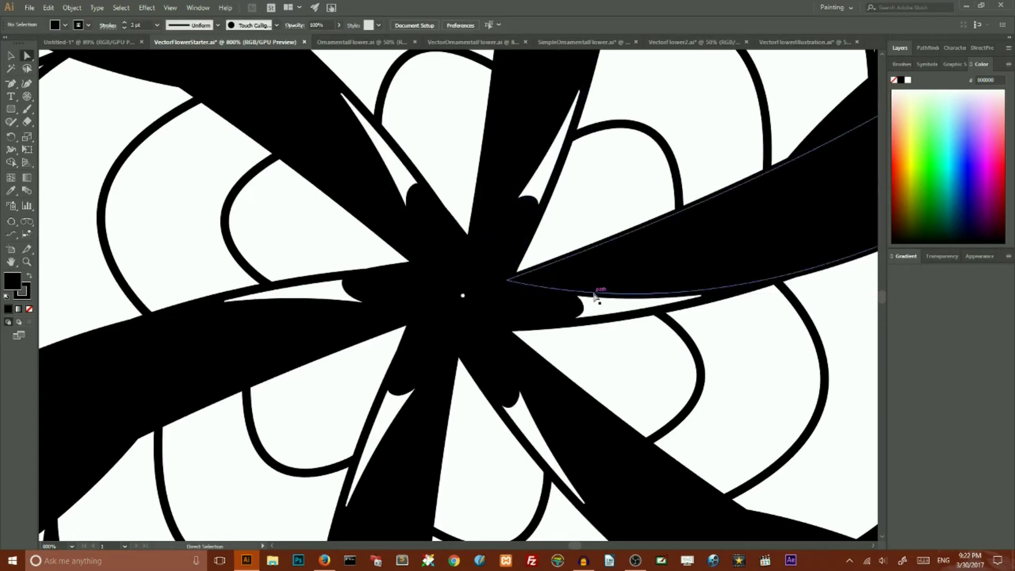
# - Scale the whole flower down and reposition it within the white area of the artboard
pyautogui.click(11, 56)
pyautogui.hotkey('ctrl', '-')
pyautogui.hotkey('ctrl', '-')
pyautogui.hotkey('ctrl', '-')
pyautogui.hotkey('ctrl', '-')
pyautogui.hotkey('ctrl', '-')
pyautogui.hotkey('ctrl', '-')
pyautogui.hotkey('ctrl', '-')
pyautogui.hotkey('ctrl', '-')
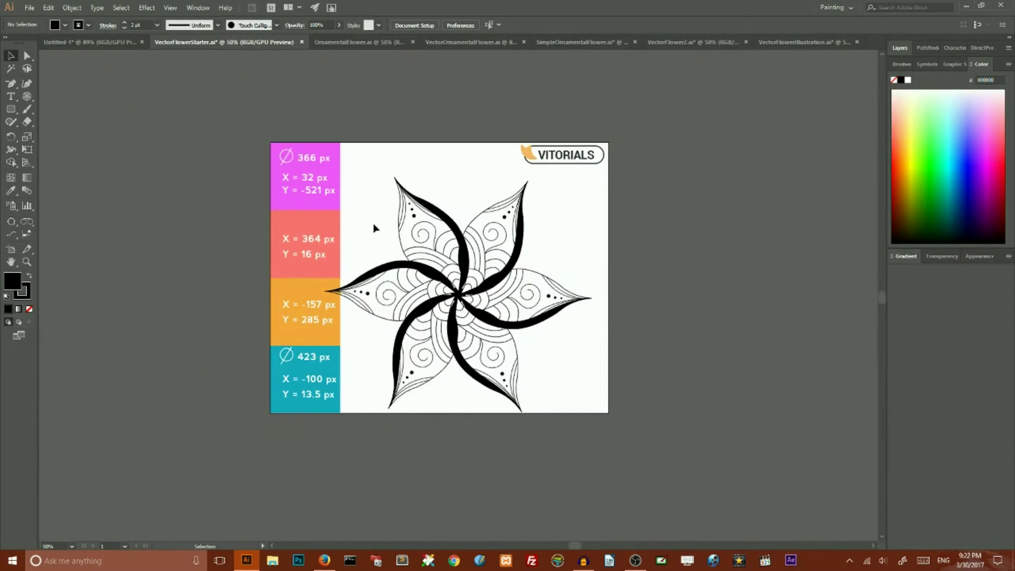
pyautogui.hotkey('ctrl', 'a')
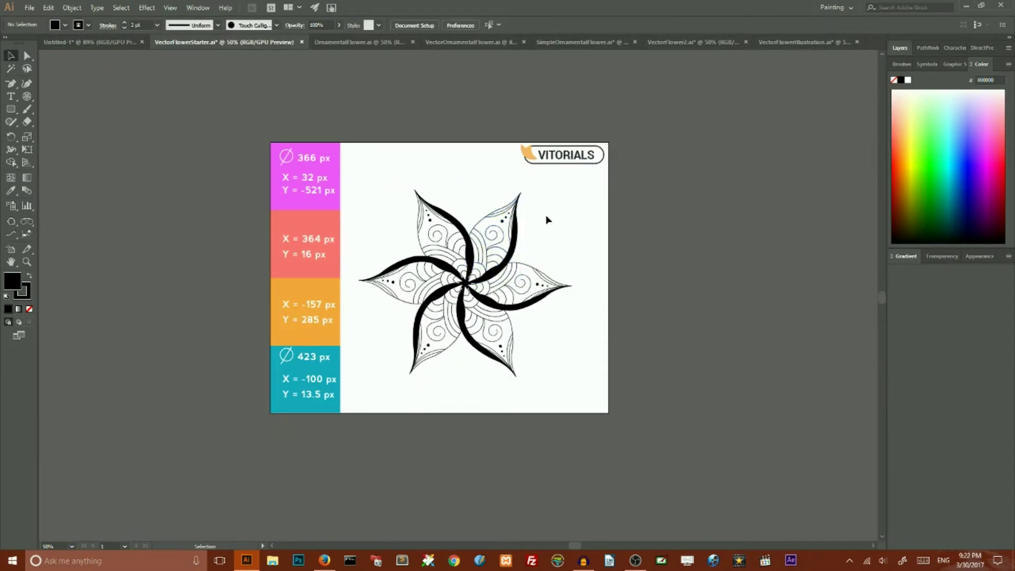